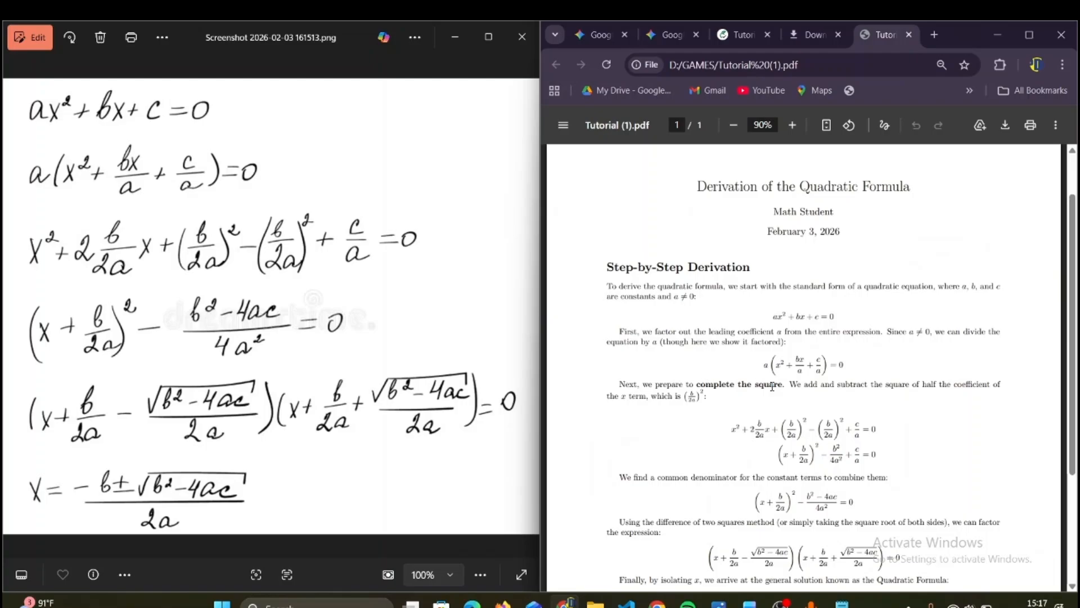
# Review the typeset quadratic formula derivation in Tutorial (1).pdf beside the handwritten equations, and look over the saved prompts in Notepad.
pyautogui.scroll(-2, 774, 429)
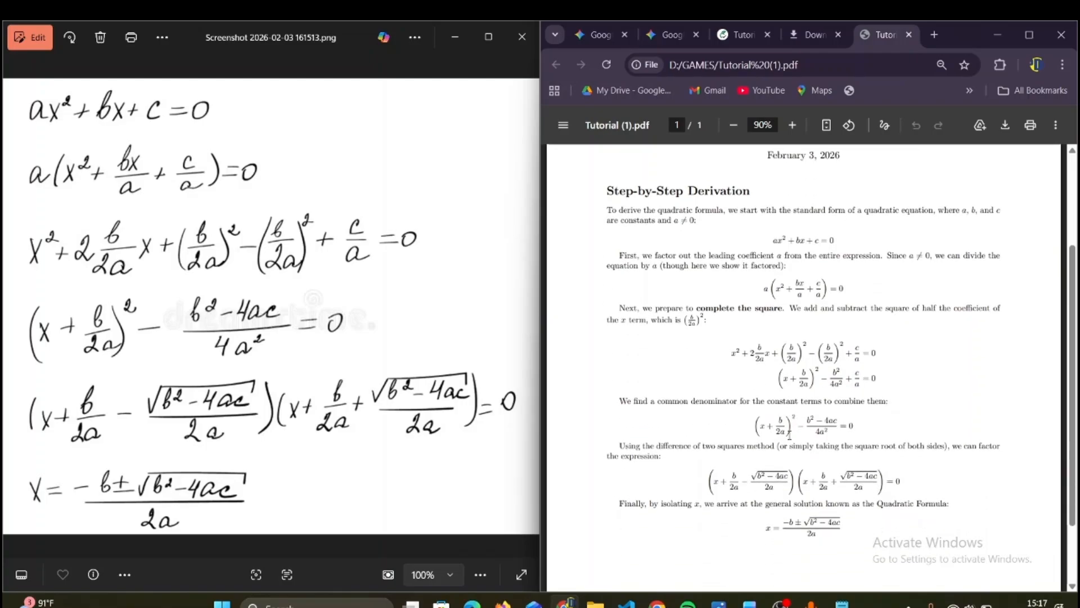
pyautogui.scroll(-1, 790, 435)
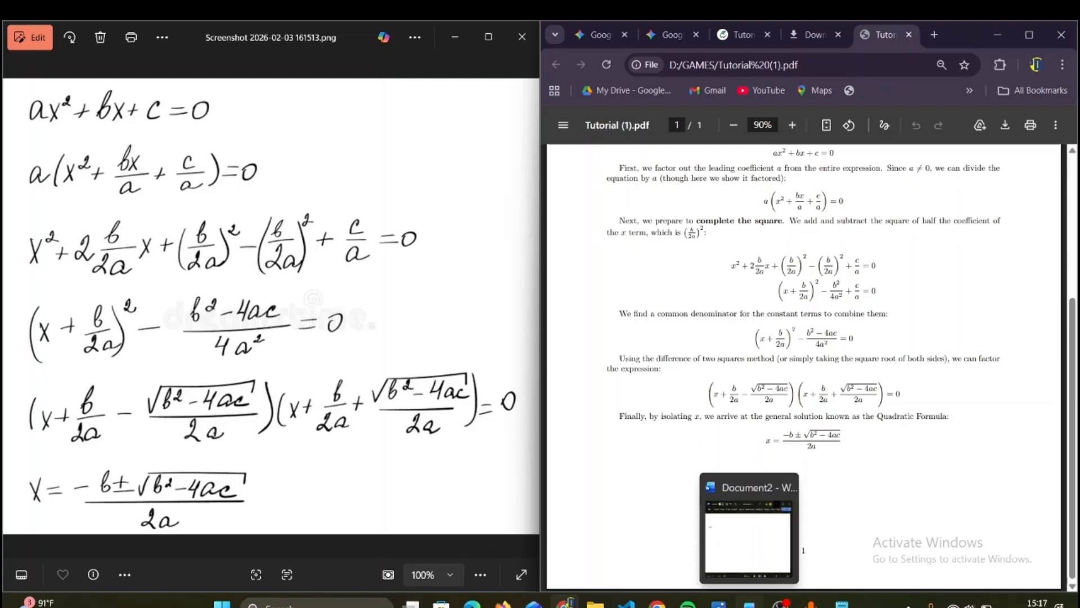
pyautogui.click(750, 604)
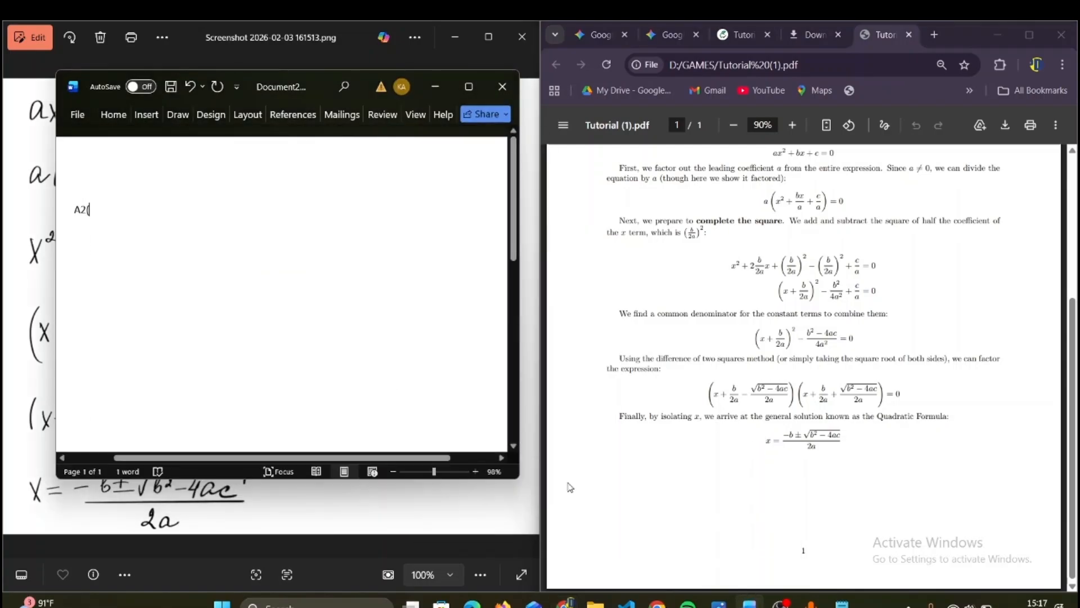
pyautogui.click(440, 92)
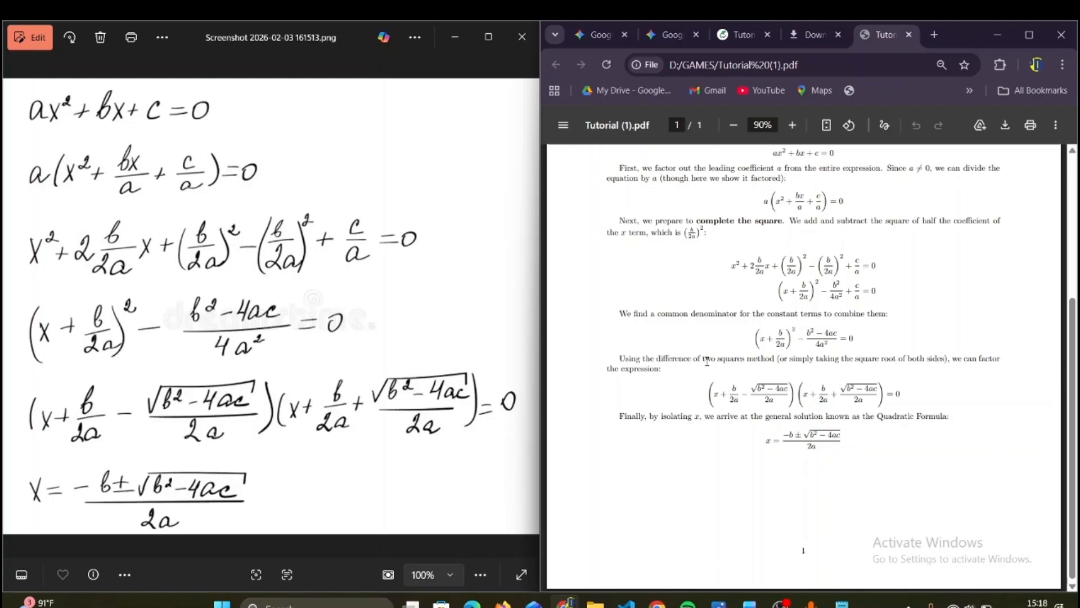
pyautogui.scroll(2, 773, 316)
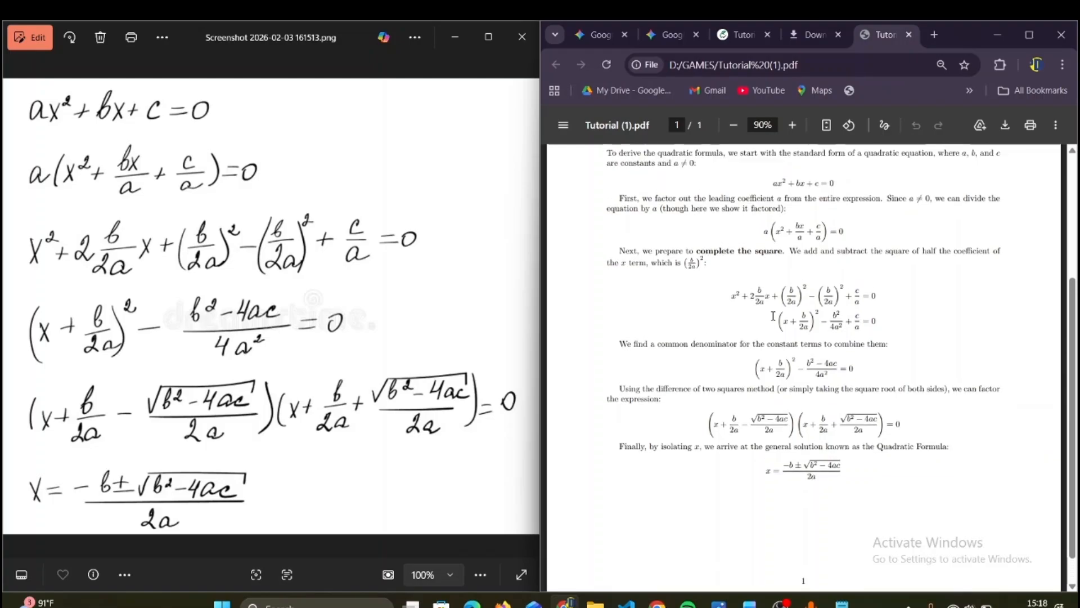
pyautogui.scroll(1, 773, 315)
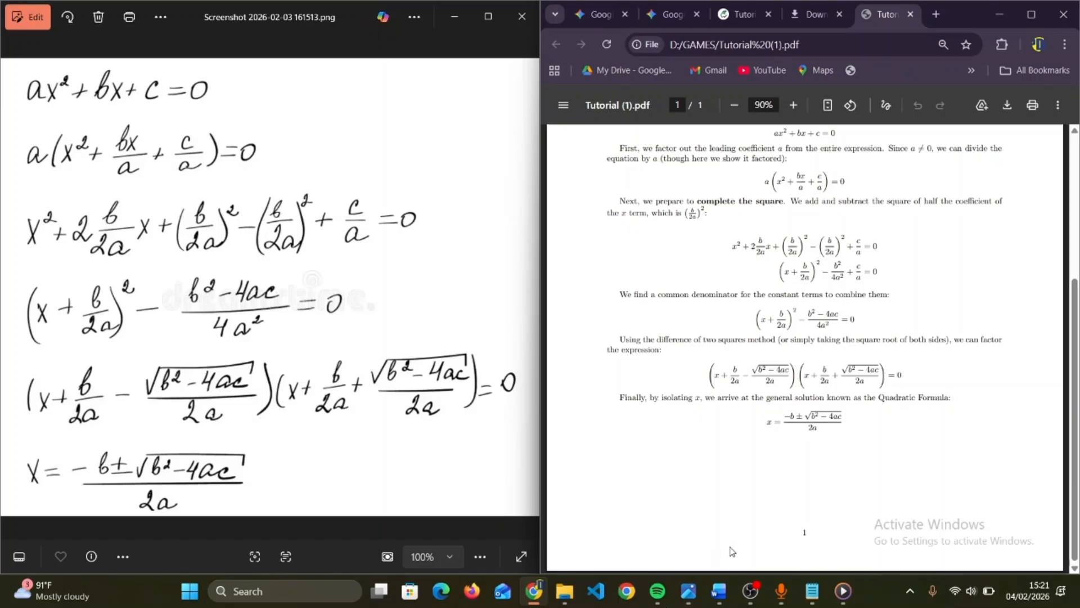
pyautogui.click(812, 591)
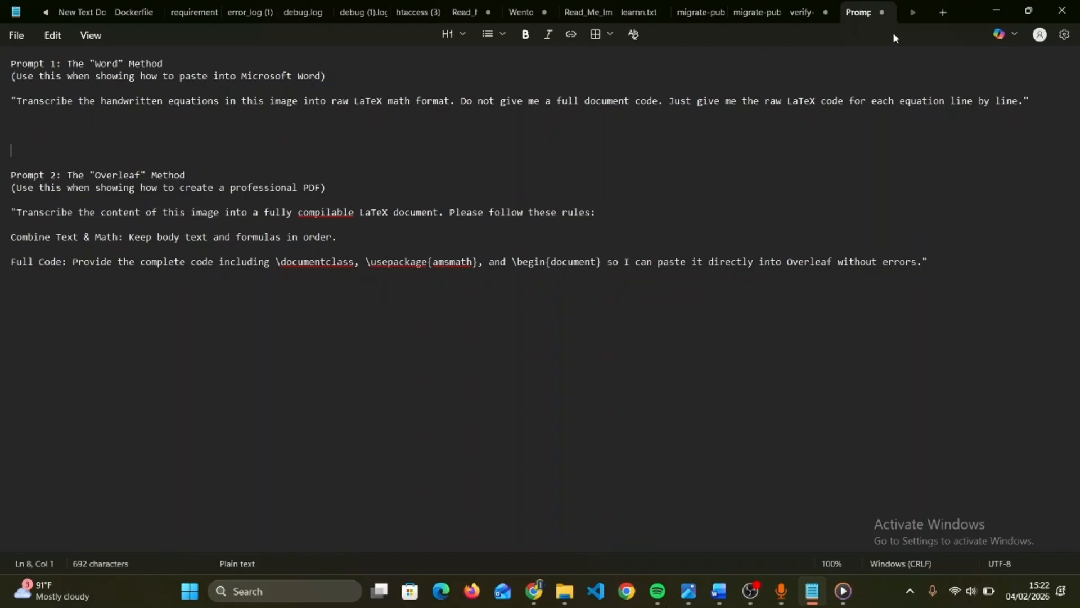
pyautogui.click(994, 12)
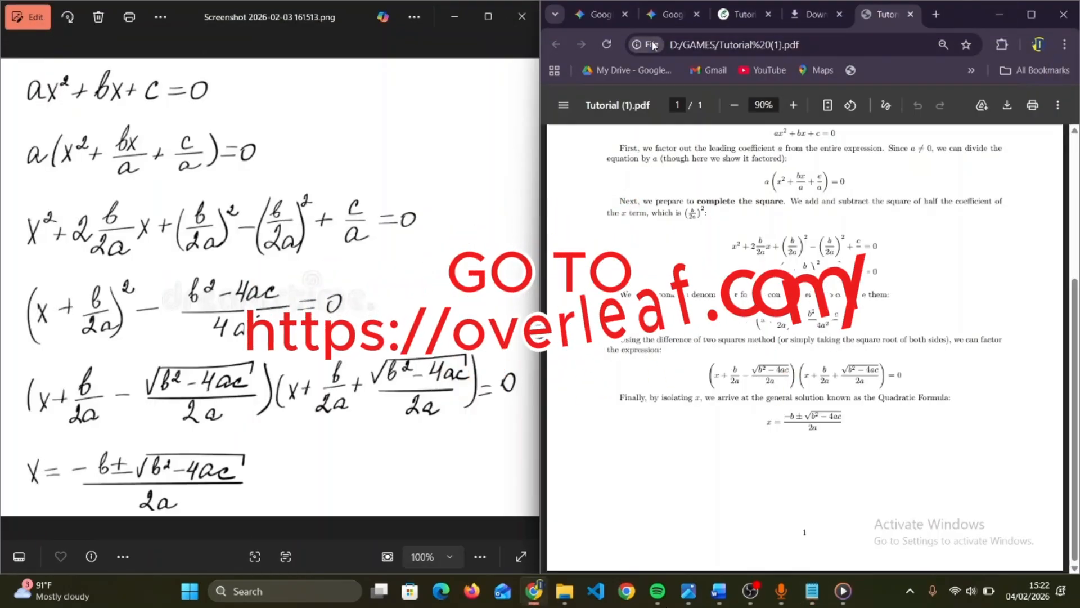
# Switch to the Overleaf project in Chrome and go to the overleaf.com projects page.
pyautogui.click(746, 16)
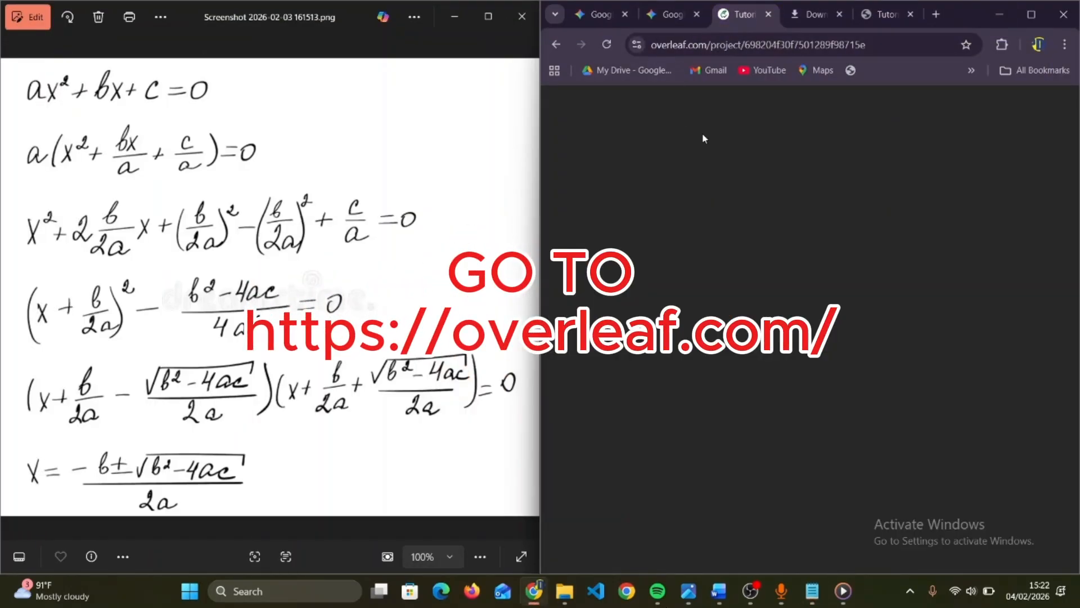
pyautogui.click(780, 48)
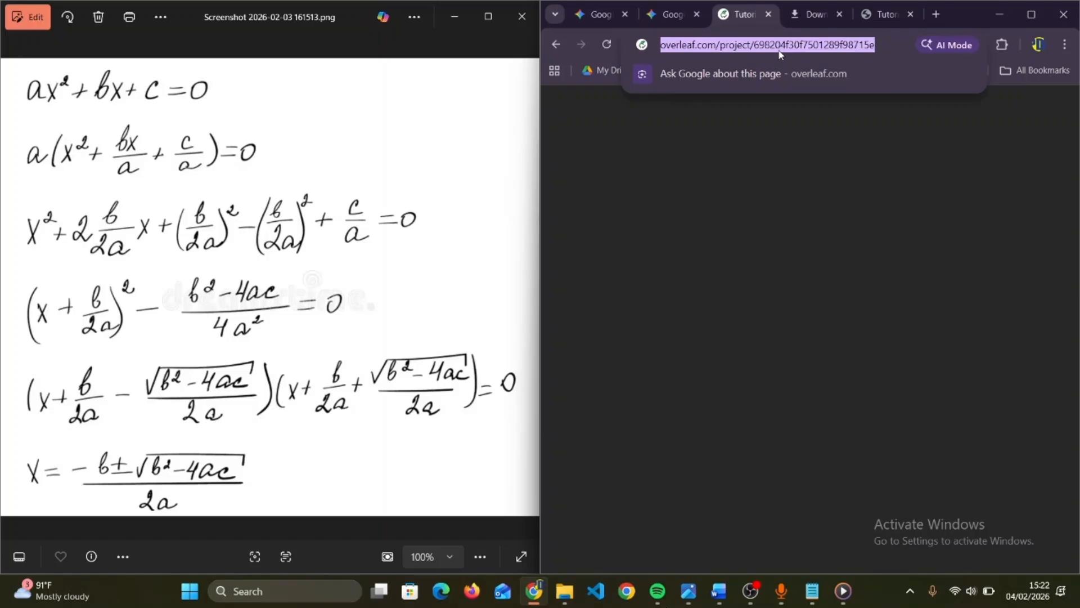
pyautogui.write('over')
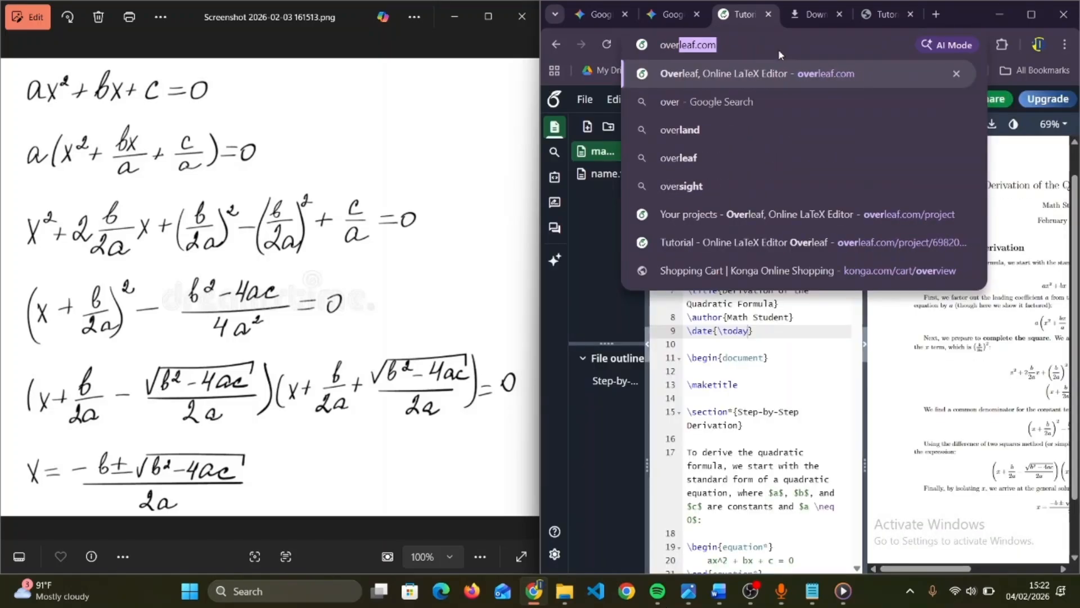
pyautogui.press('Return')
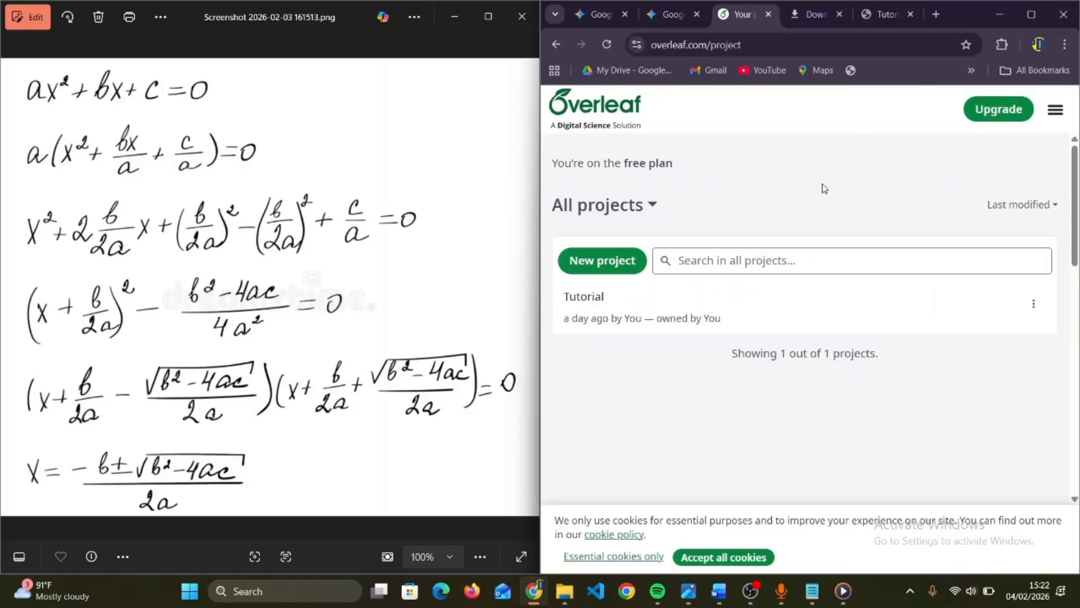
# Create a new blank Overleaf project named Tutorial2 in the maximized browser window.
pyautogui.click(601, 264)
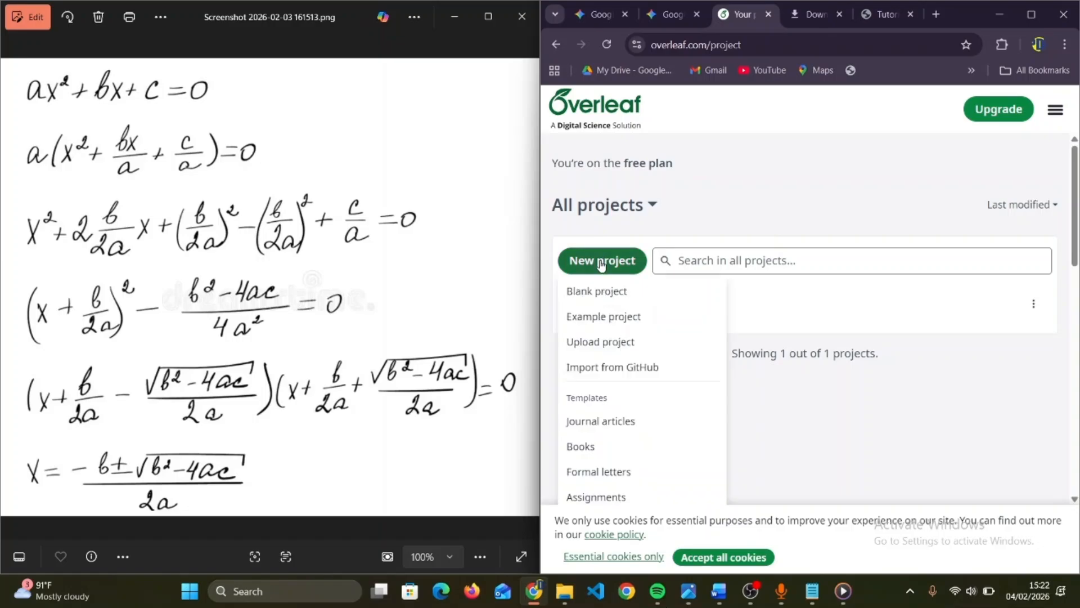
pyautogui.click(1039, 15)
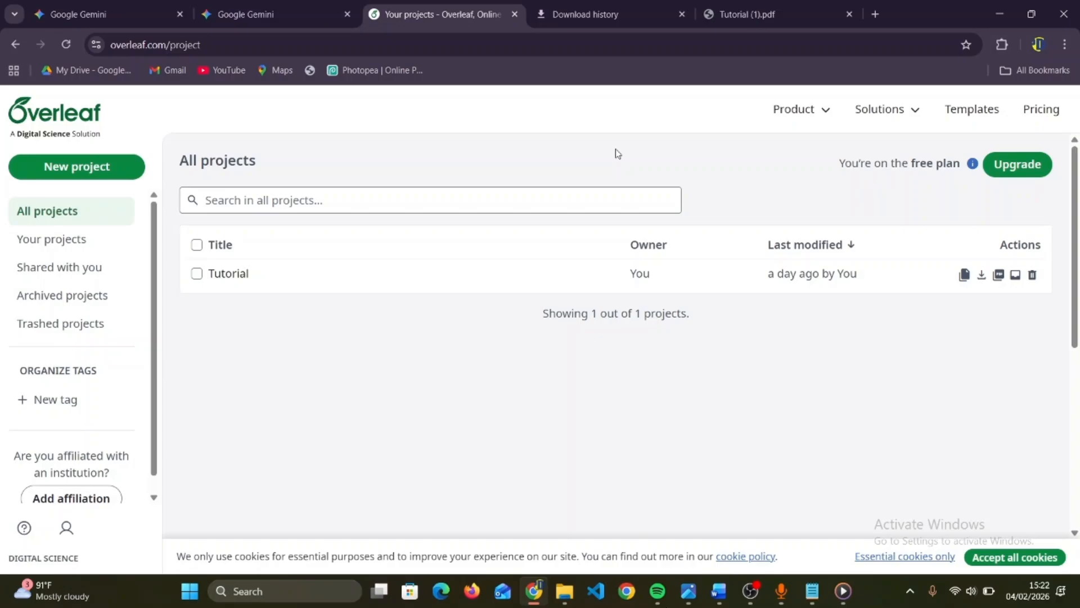
pyautogui.click(95, 172)
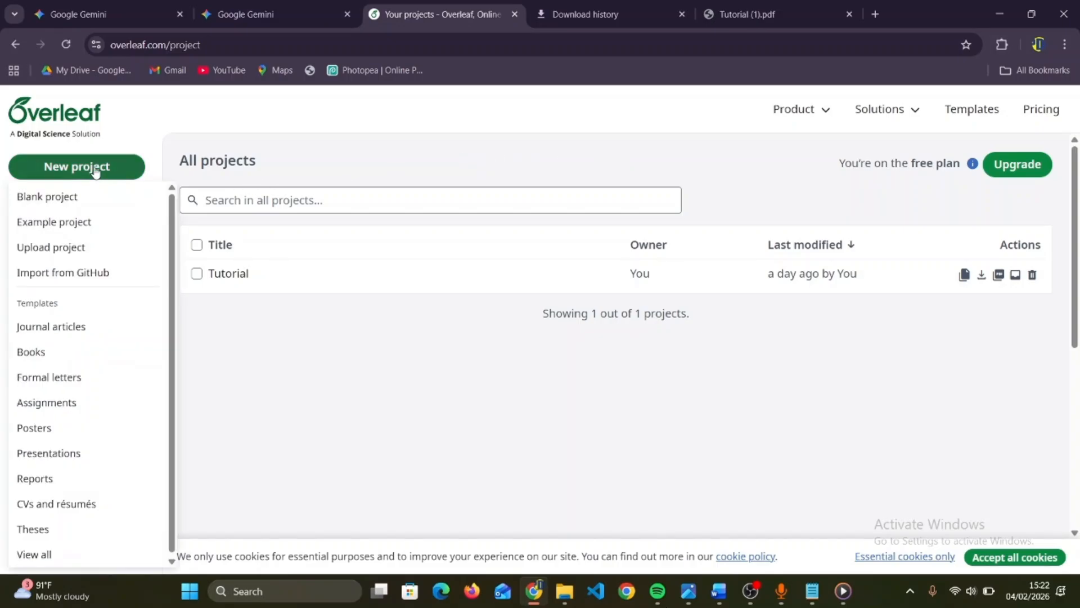
pyautogui.click(61, 194)
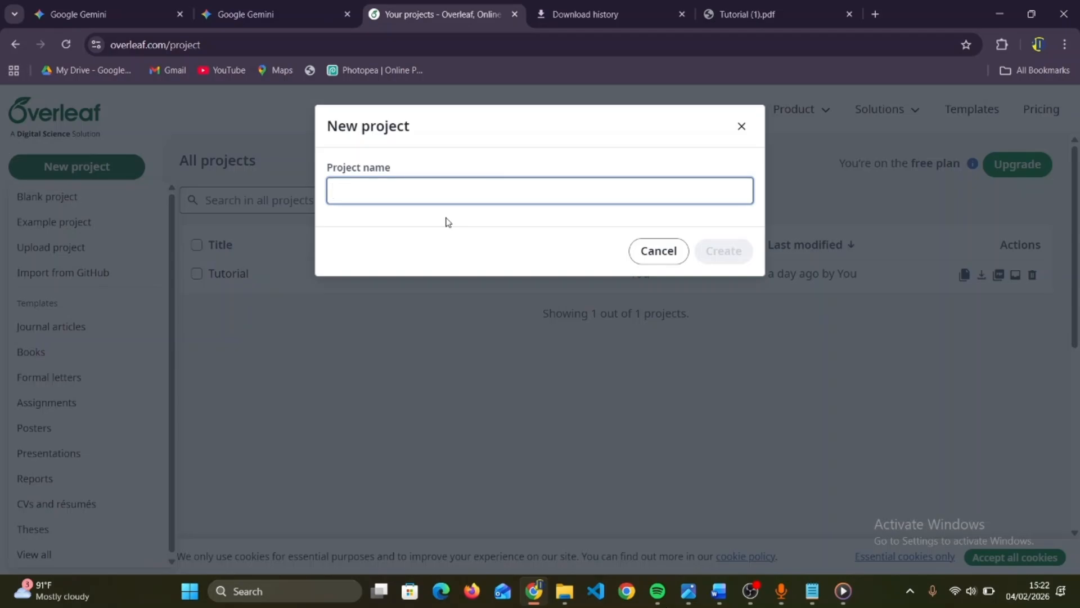
pyautogui.write('Tu')
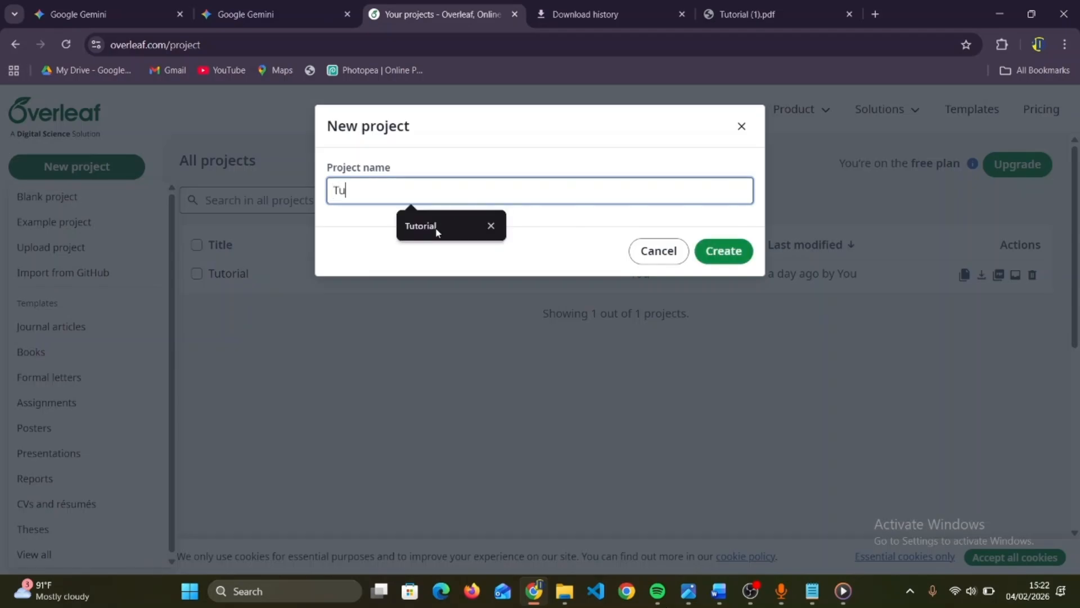
pyautogui.write('torial2')
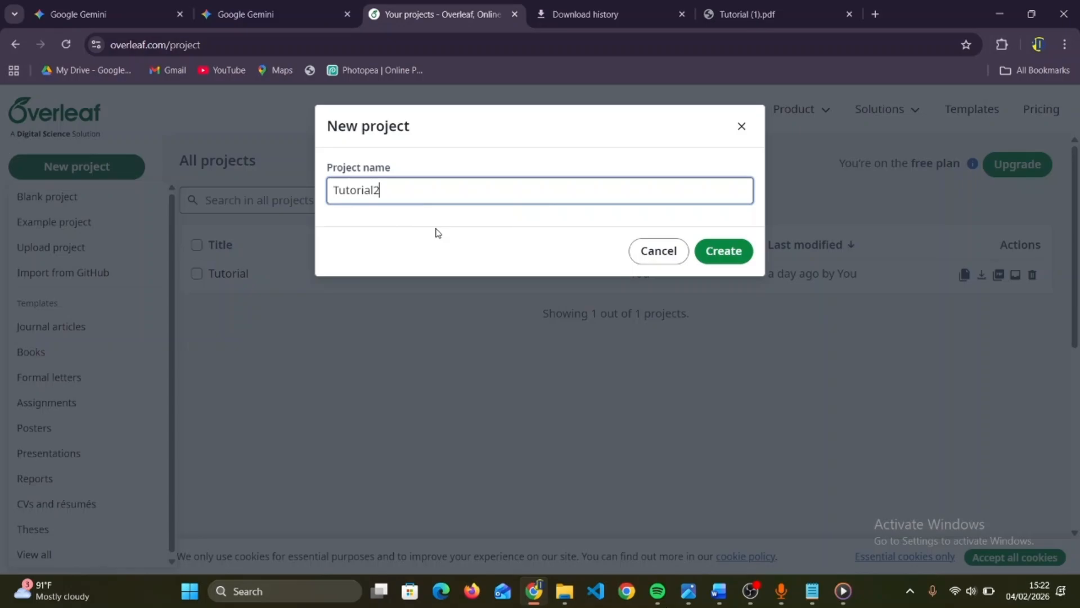
pyautogui.click(731, 265)
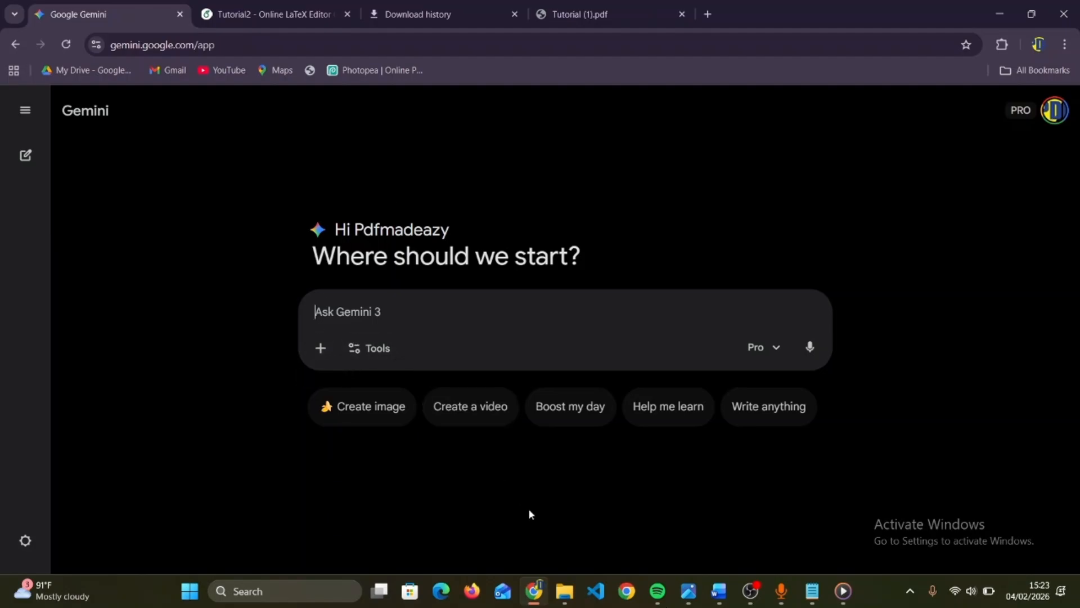
# Copy the "Overleaf" Method prompt text from Notepad, without its surrounding quotation marks, into the Gemini prompt.
pyautogui.click(692, 592)
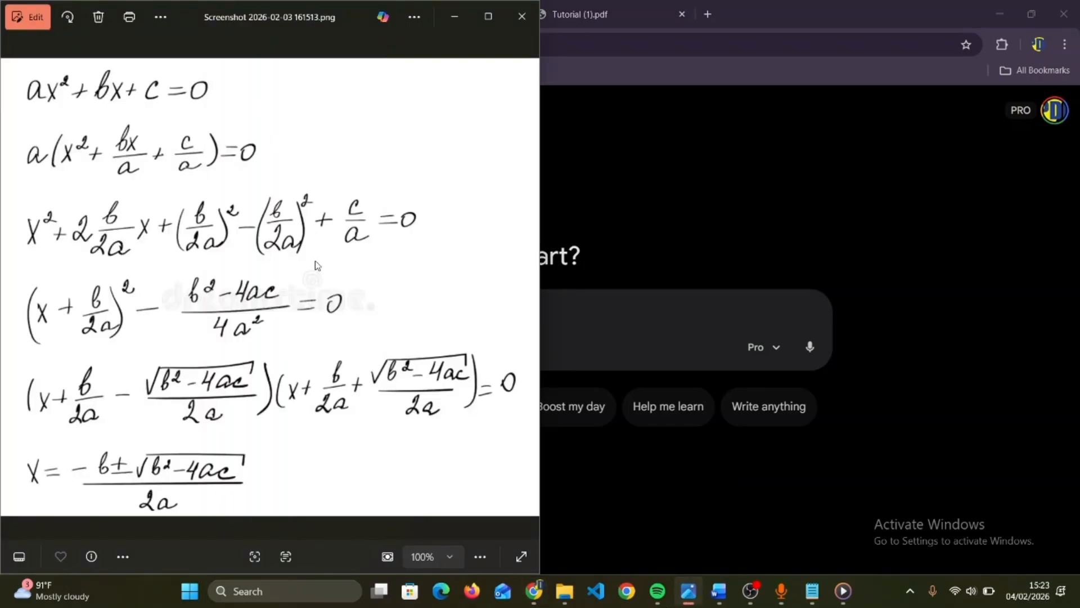
pyautogui.click(611, 347)
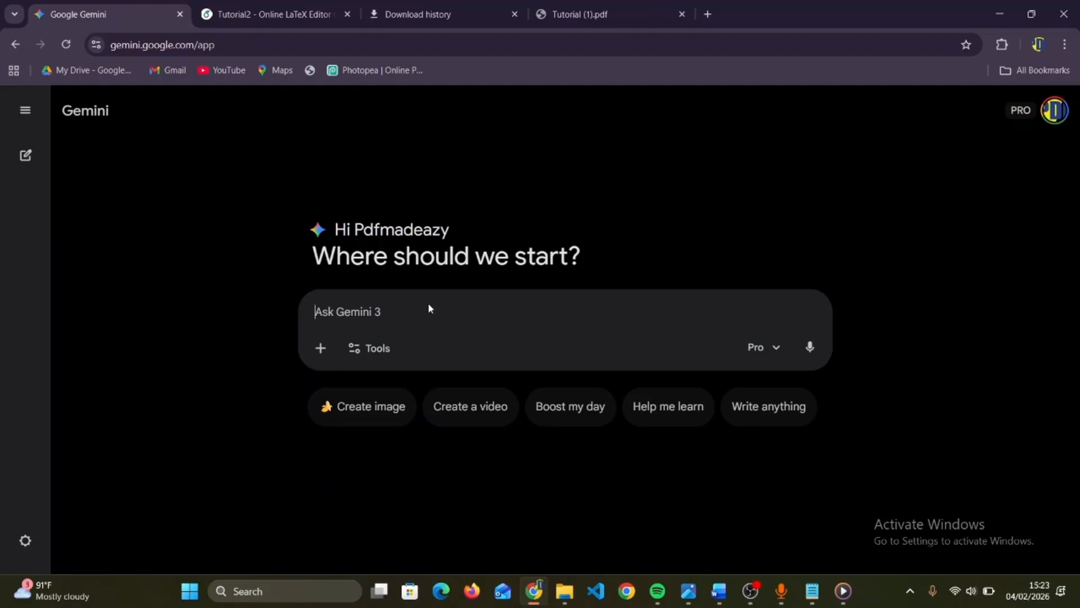
pyautogui.click(812, 591)
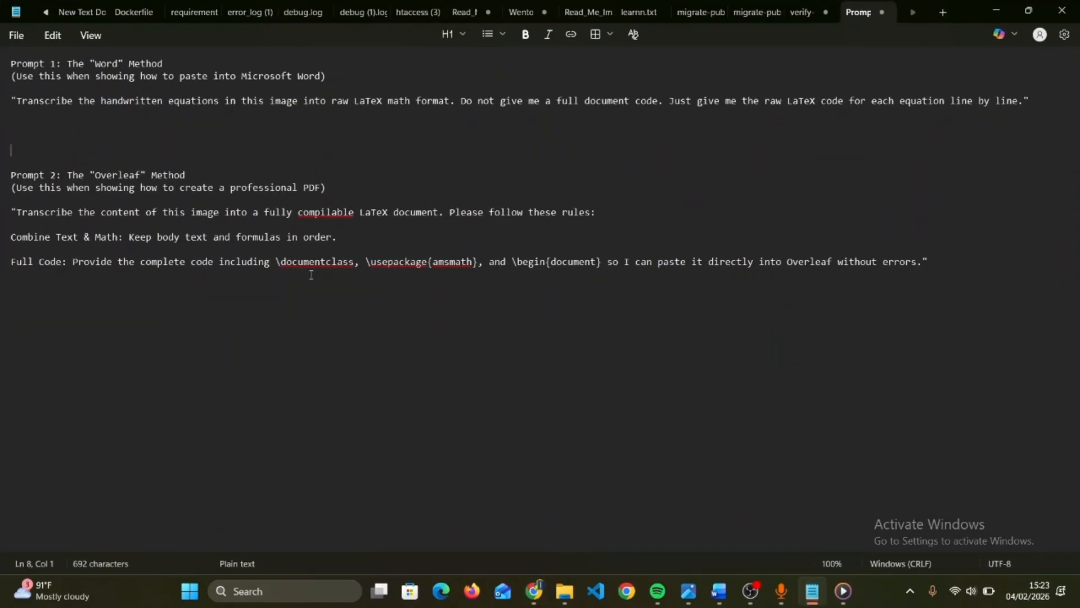
pyautogui.click(106, 187)
pyautogui.click(18, 212)
pyautogui.hotkey('shift', 'Down')
pyautogui.hotkey('shift', 'Down')
pyautogui.hotkey('shift', 'Down')
pyautogui.hotkey('shift', 'Down')
pyautogui.hotkey('shift', 'Down')
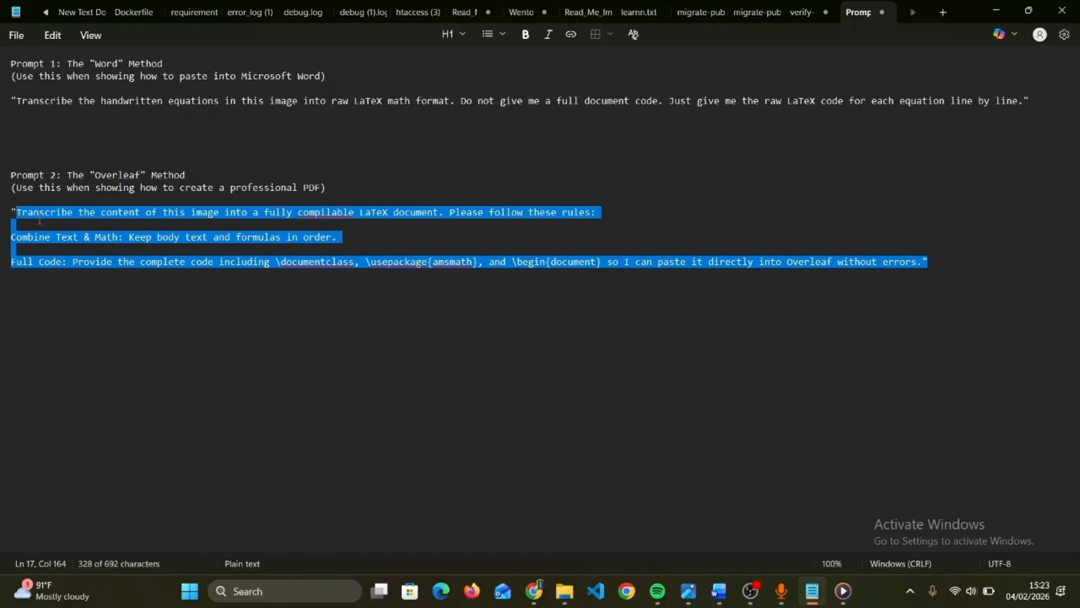
pyautogui.hotkey('shift', 'Left')
pyautogui.hotkey('ctrl', 'c')
pyautogui.click(995, 18)
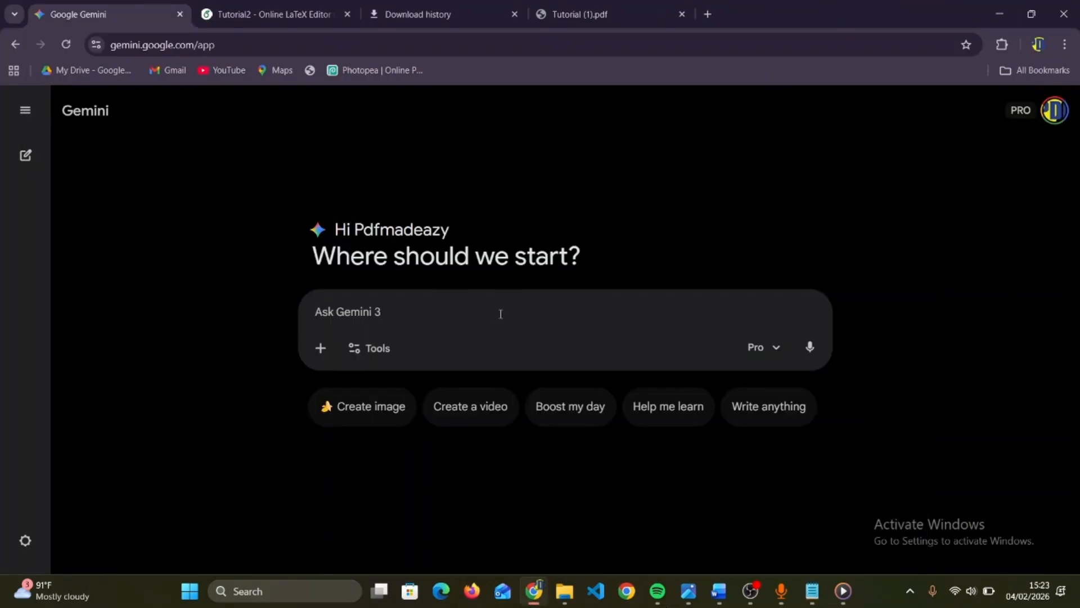
pyautogui.hotkey('ctrl', 'v')
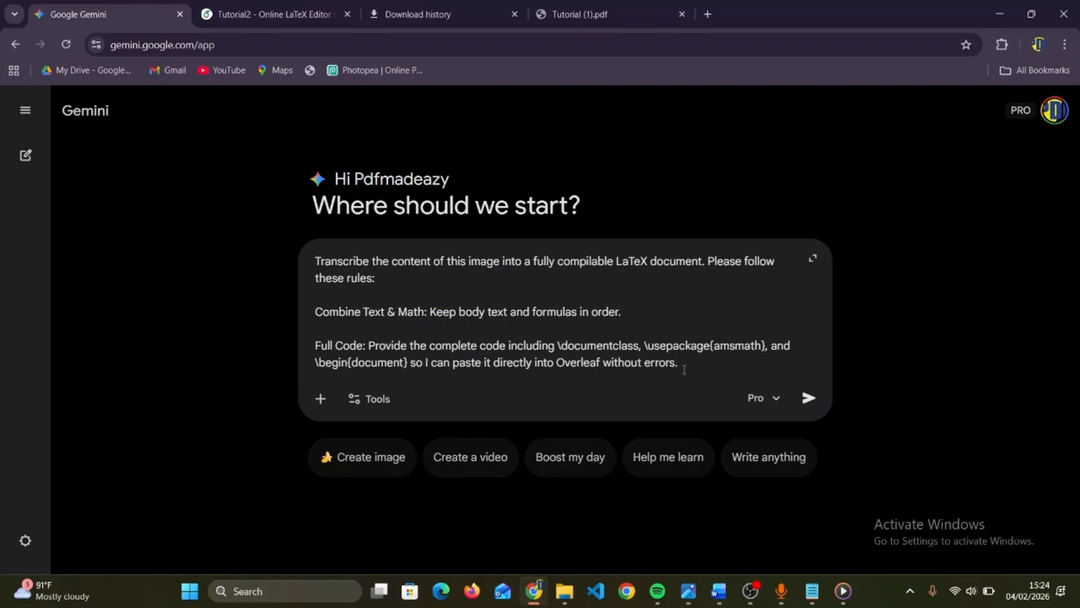
# Attach the handwritten-math-text .webp image from the Downloads folder to the Gemini prompt.
pyautogui.click(321, 400)
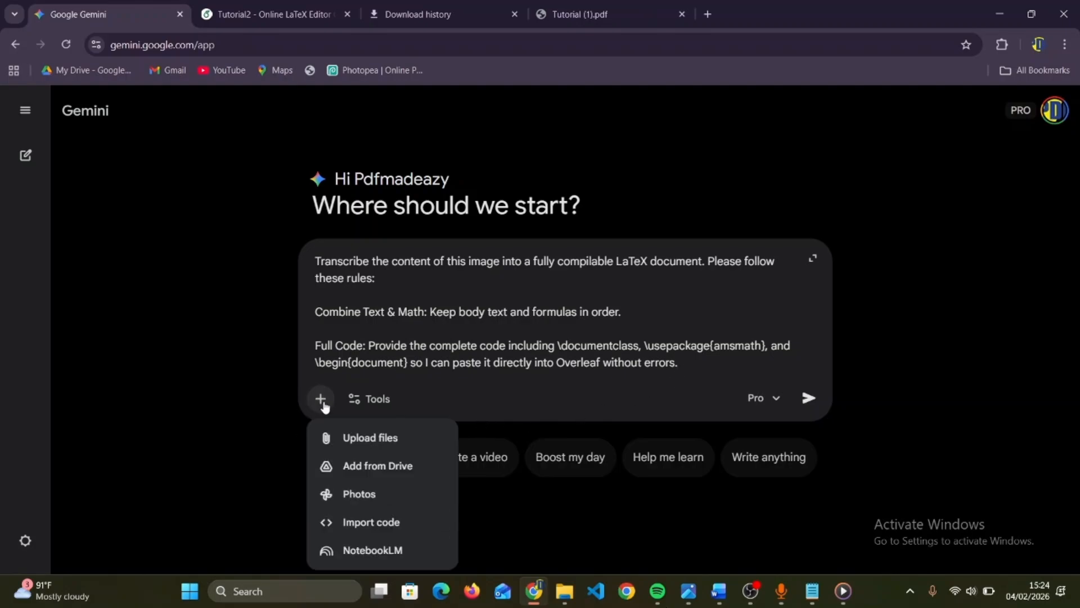
pyautogui.click(364, 442)
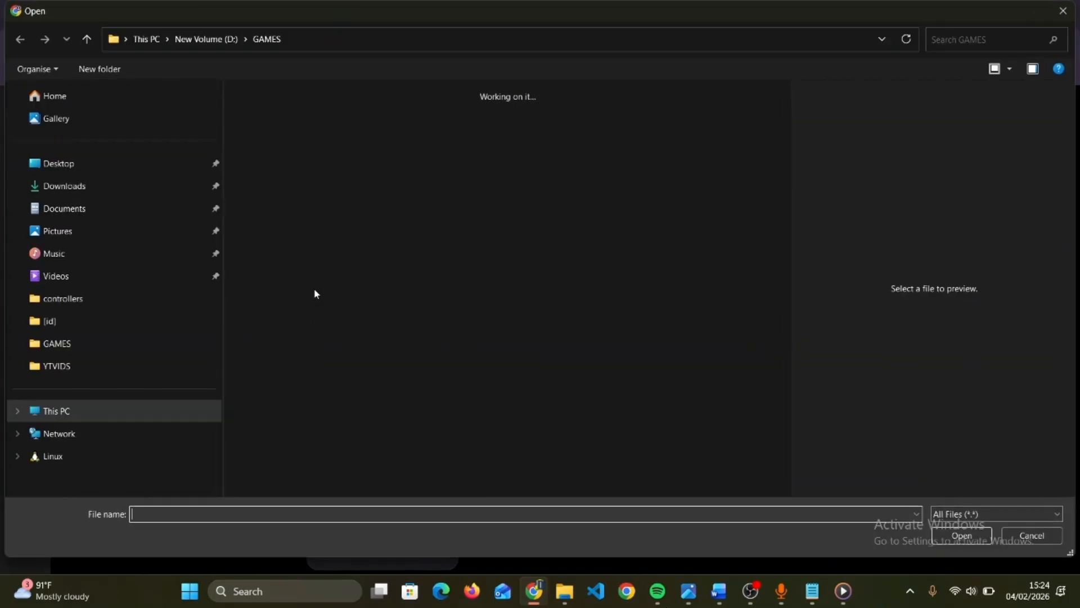
pyautogui.click(118, 191)
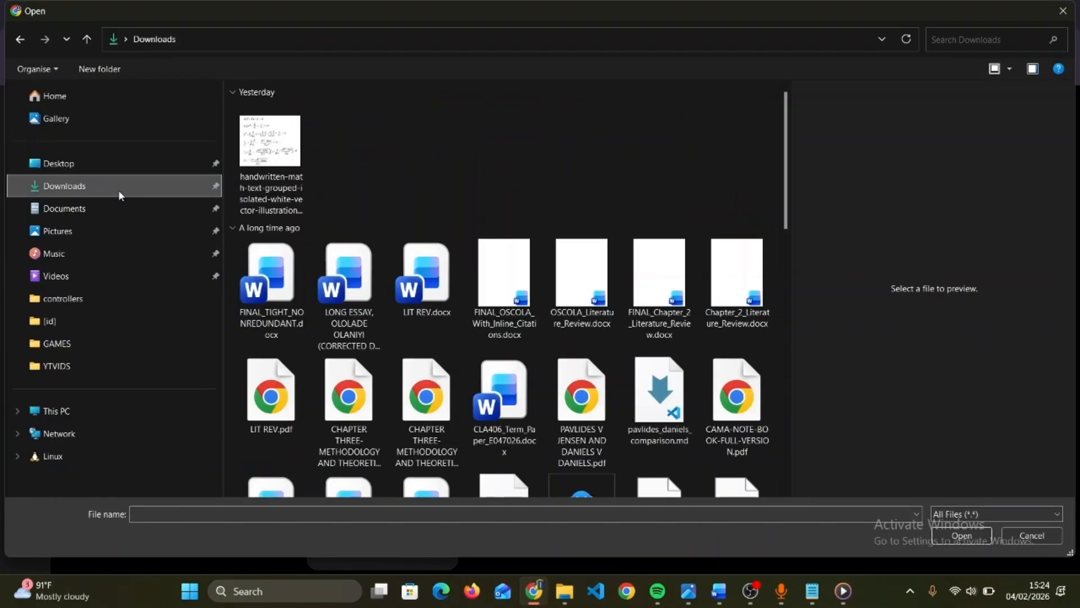
pyautogui.click(253, 152)
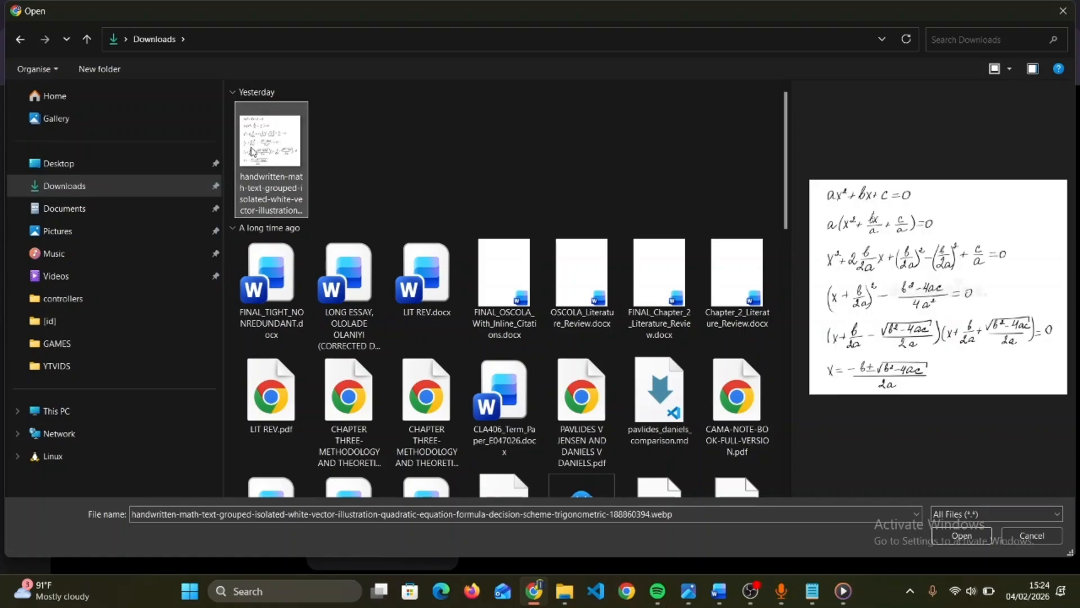
pyautogui.click(942, 536)
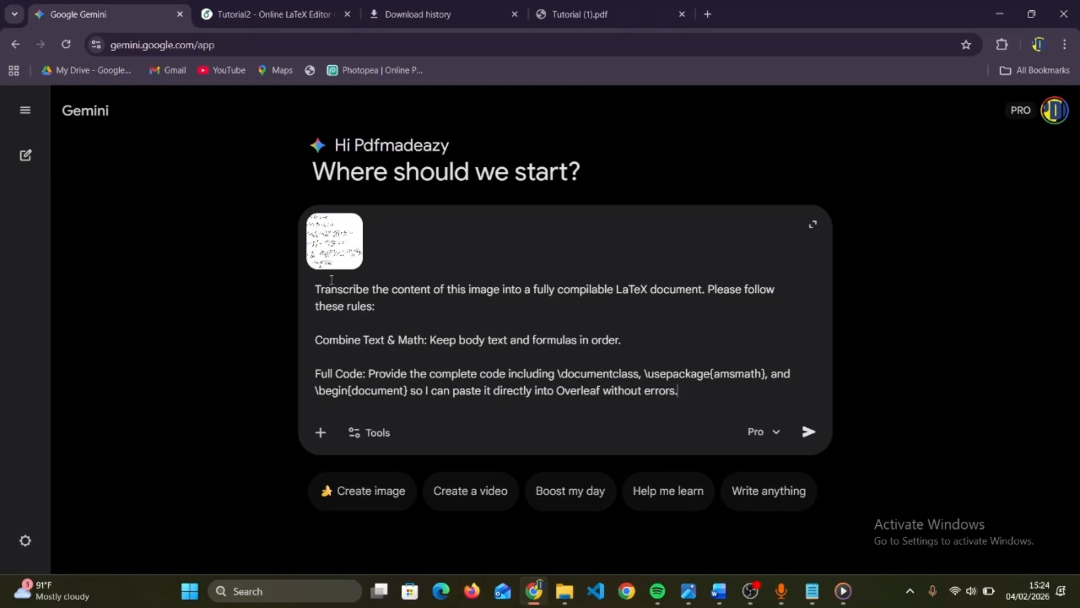
# Look through the derivation in Tutorial (1).pdf from heading to final formula, and return to the Gemini prompt.
pyautogui.click(613, 15)
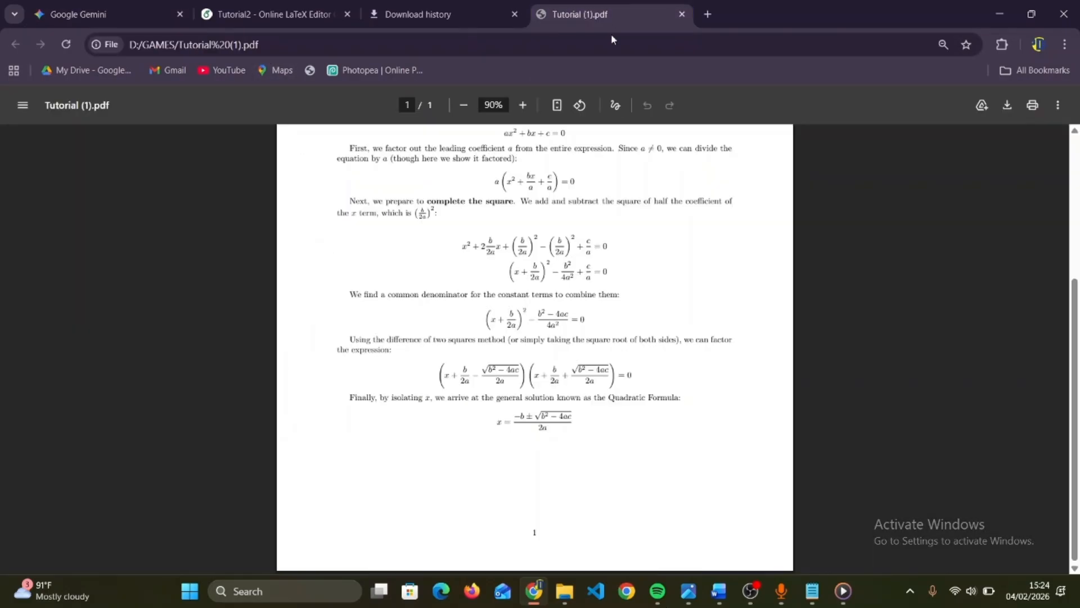
pyautogui.scroll(3, 592, 275)
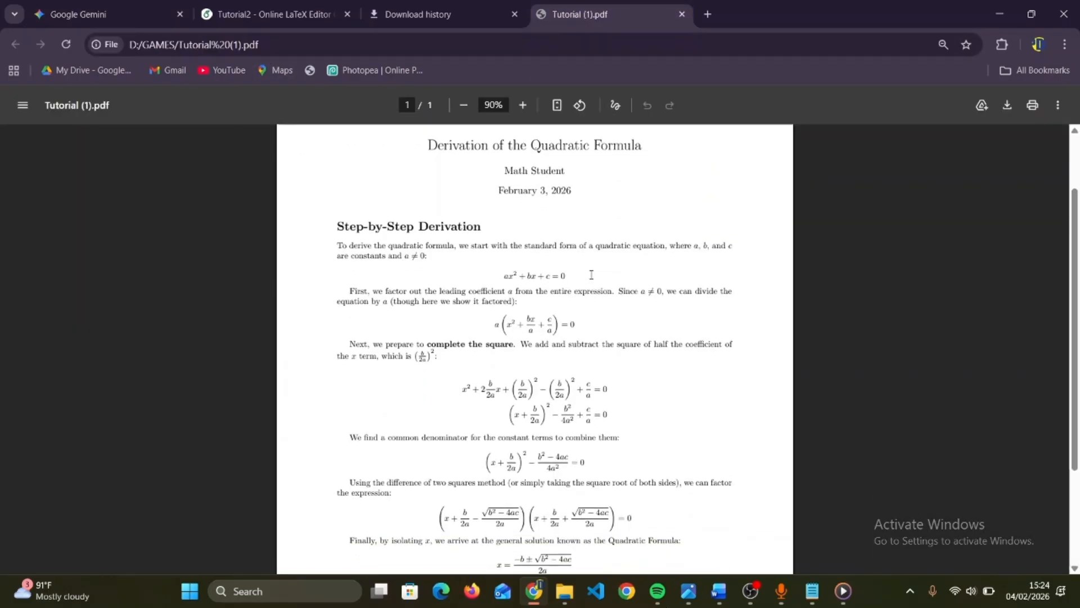
pyautogui.scroll(-3, 592, 275)
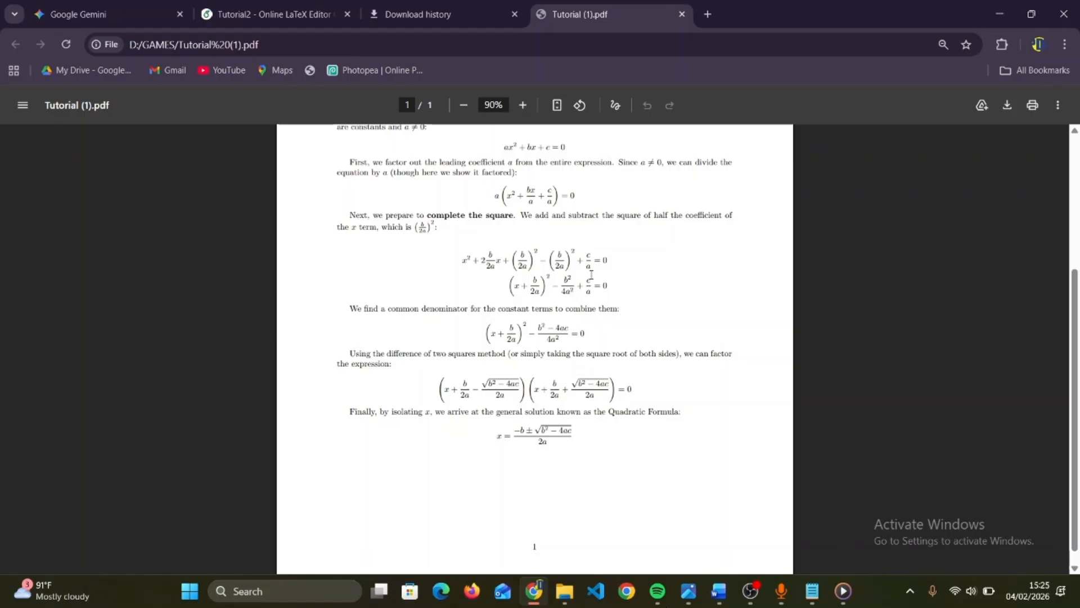
pyautogui.scroll(3, 591, 275)
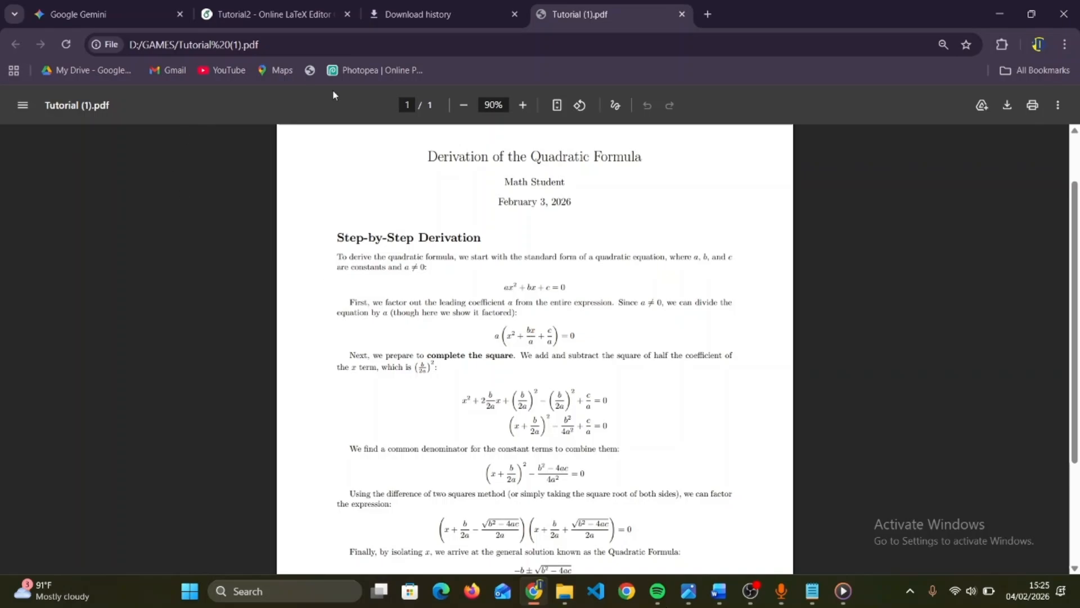
pyautogui.click(87, 14)
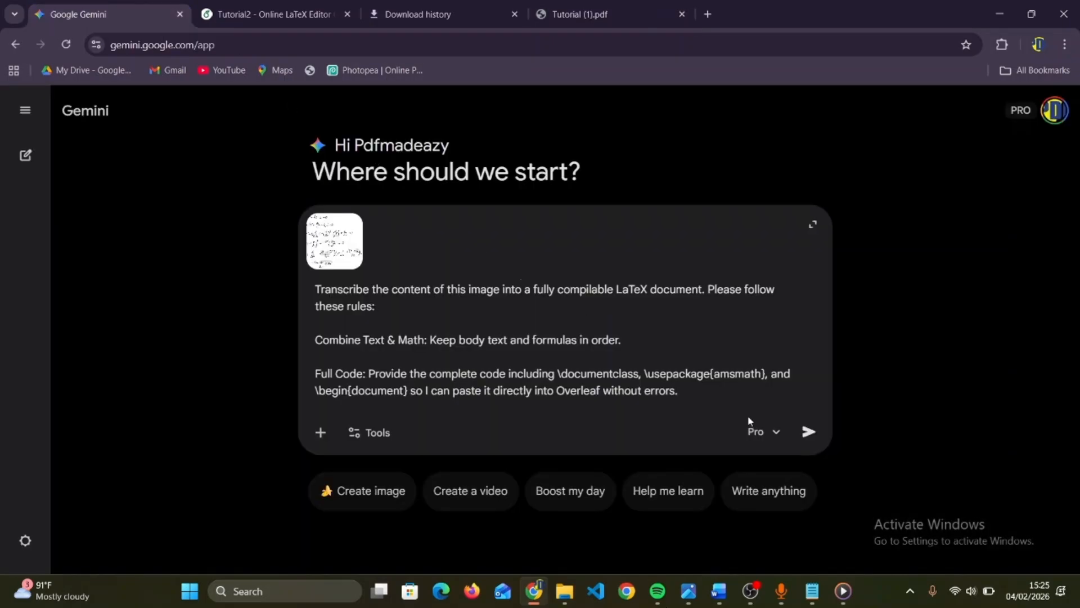
# Submit the prompt with the attached image to Gemini and copy the full LaTeX document code from its reply.
pyautogui.click(811, 433)
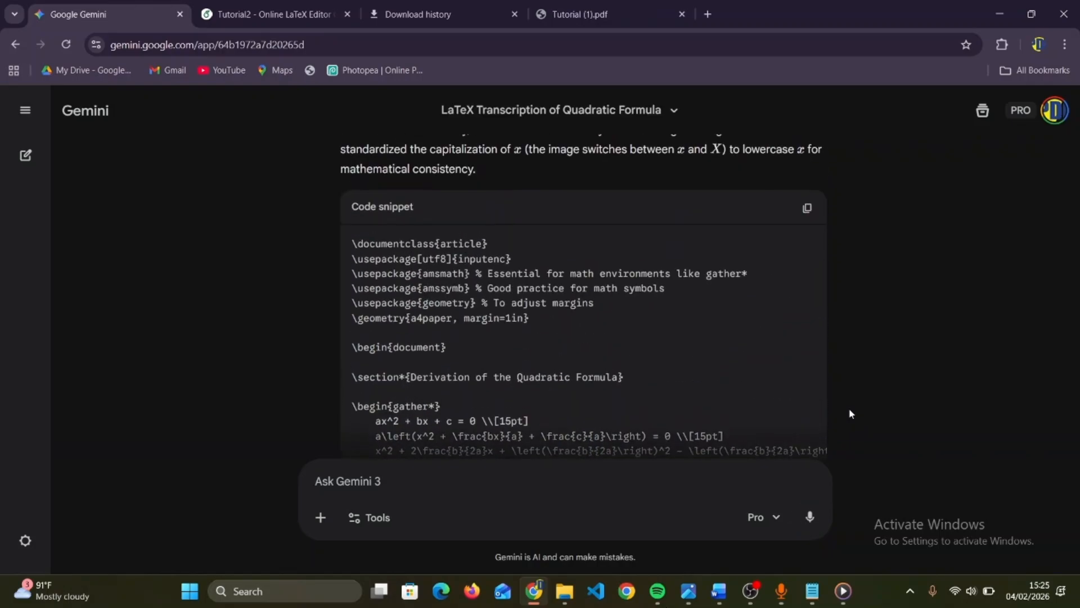
pyautogui.scroll(2, 850, 412)
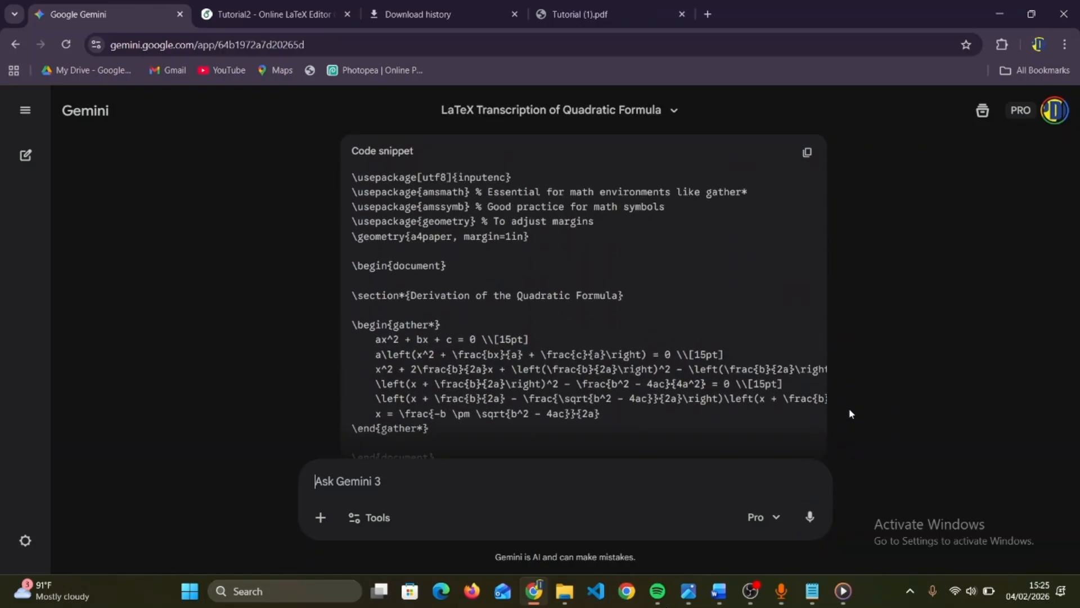
pyautogui.click(805, 163)
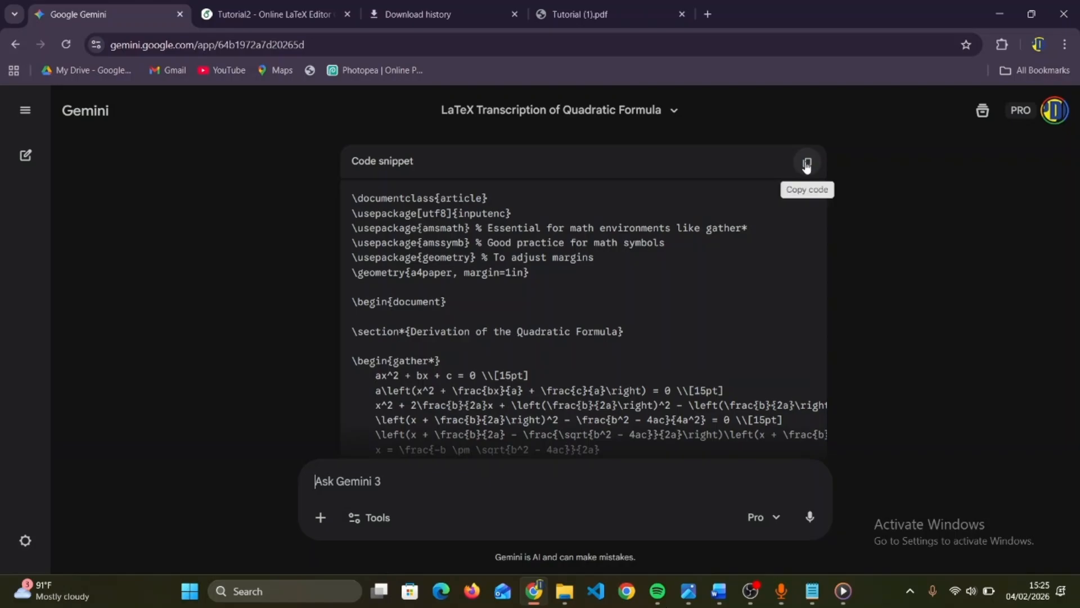
# Replace all of main.tex in the Tutorial2 Overleaf project with the copied LaTeX code and recompile the document.
pyautogui.click(291, 18)
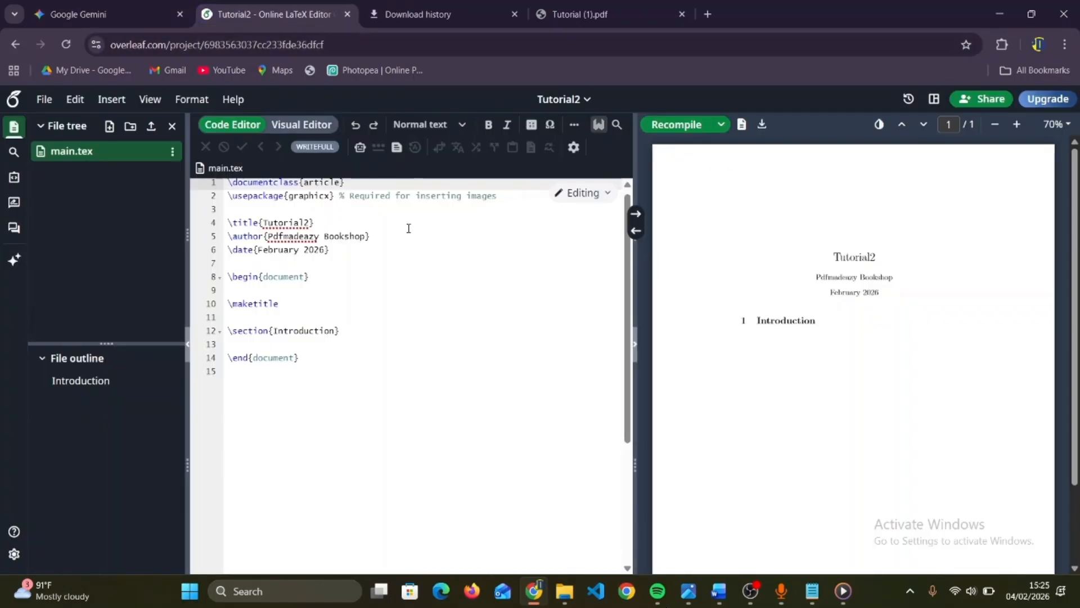
pyautogui.click(396, 282)
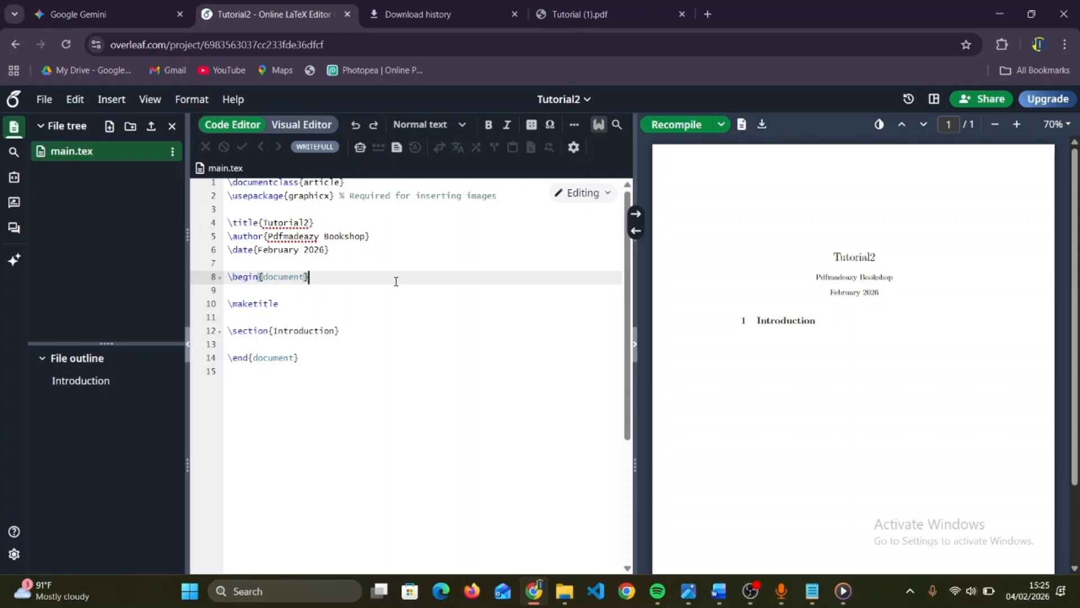
pyautogui.hotkey('ctrl', 'a')
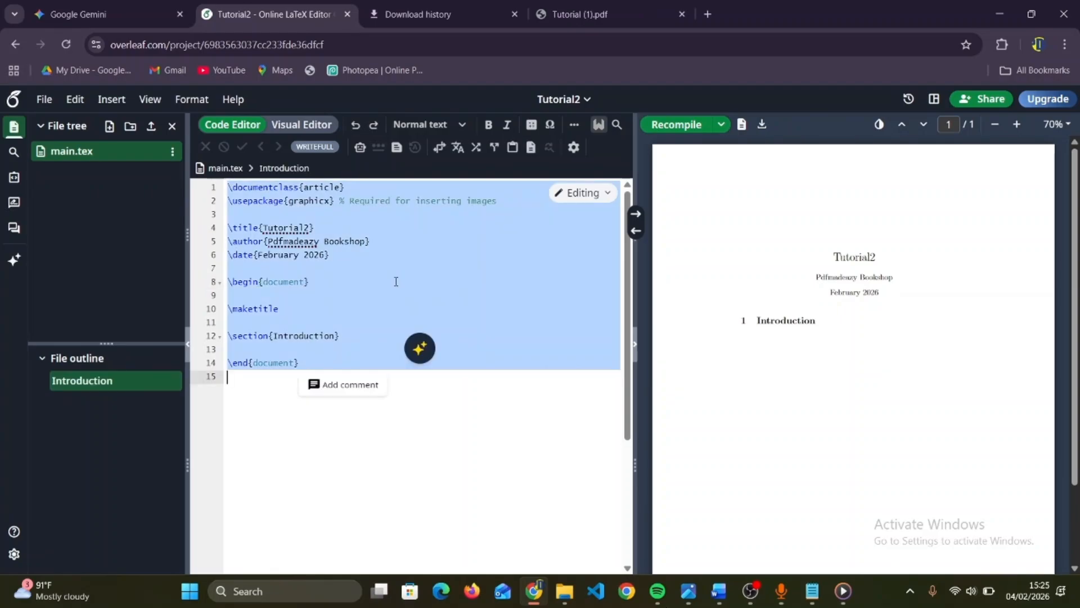
pyautogui.press('BackSpace')
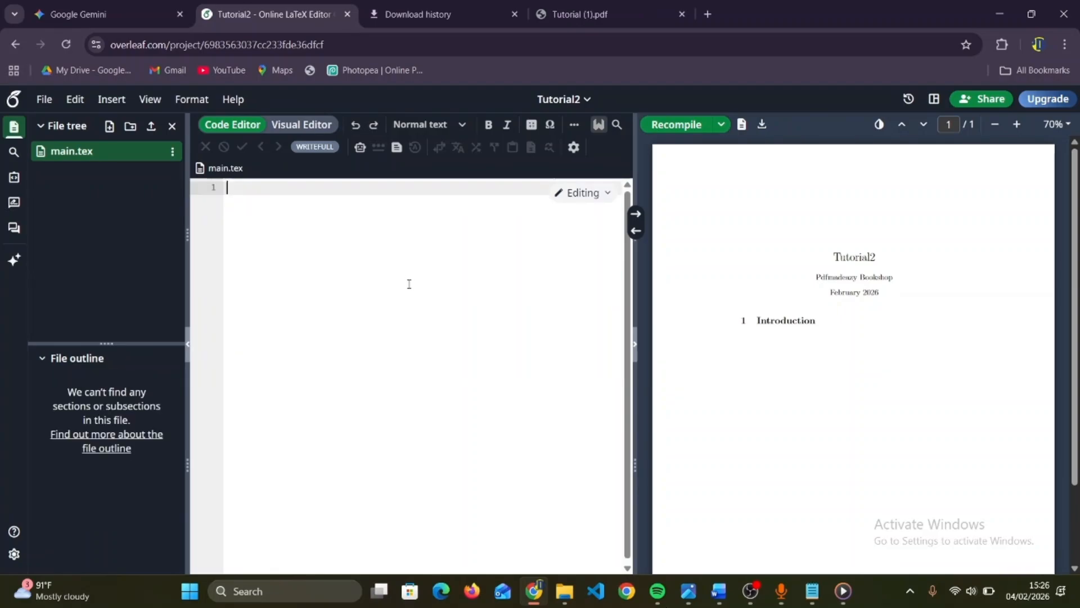
pyautogui.hotkey('ctrl', 'v')
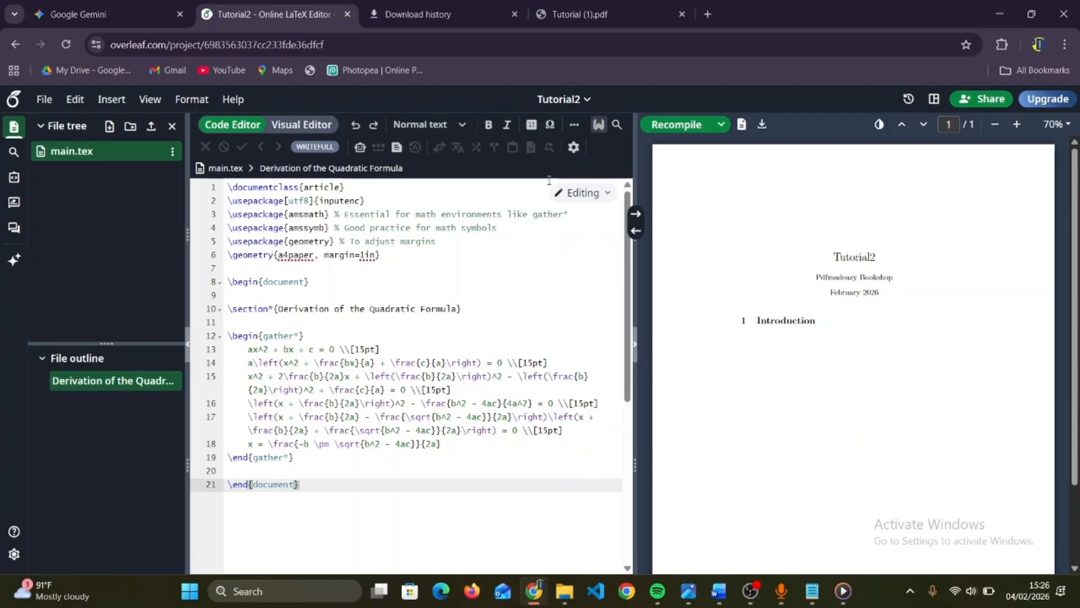
pyautogui.click(671, 124)
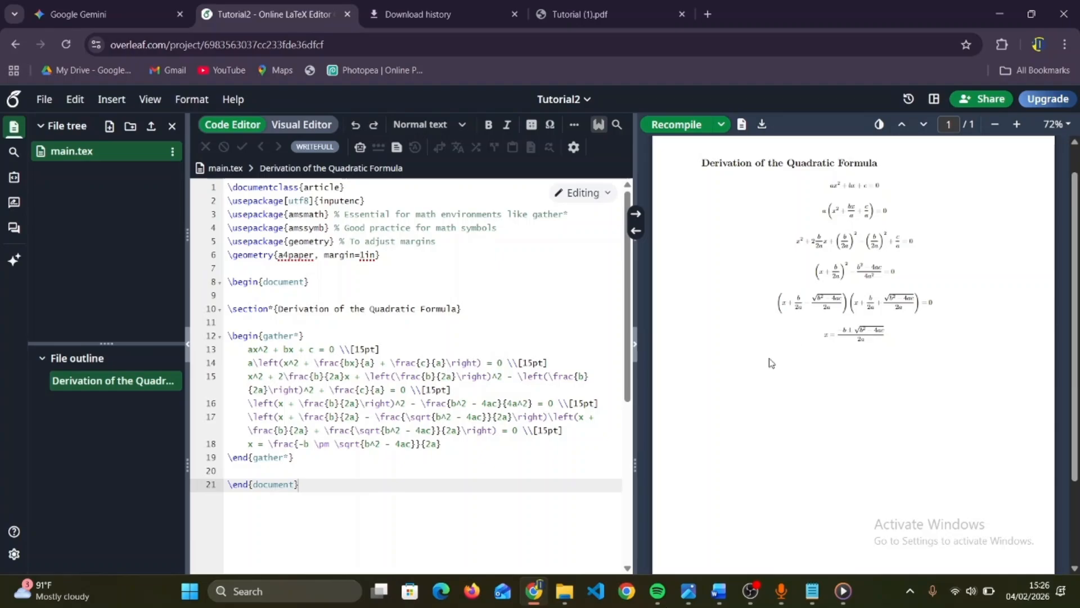
# Examine the compiled quadratic formula derivation in the PDF preview up close, from the heading to the final formula.
pyautogui.scroll(5, 808, 329)
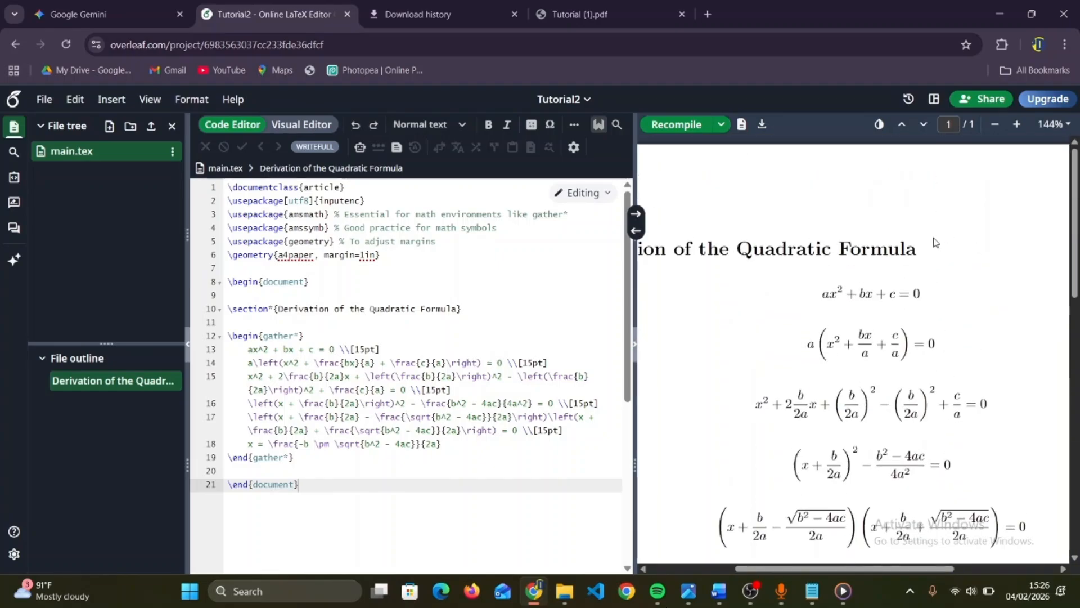
pyautogui.hscroll(-1, 934, 243)
pyautogui.scroll(-1, 934, 243)
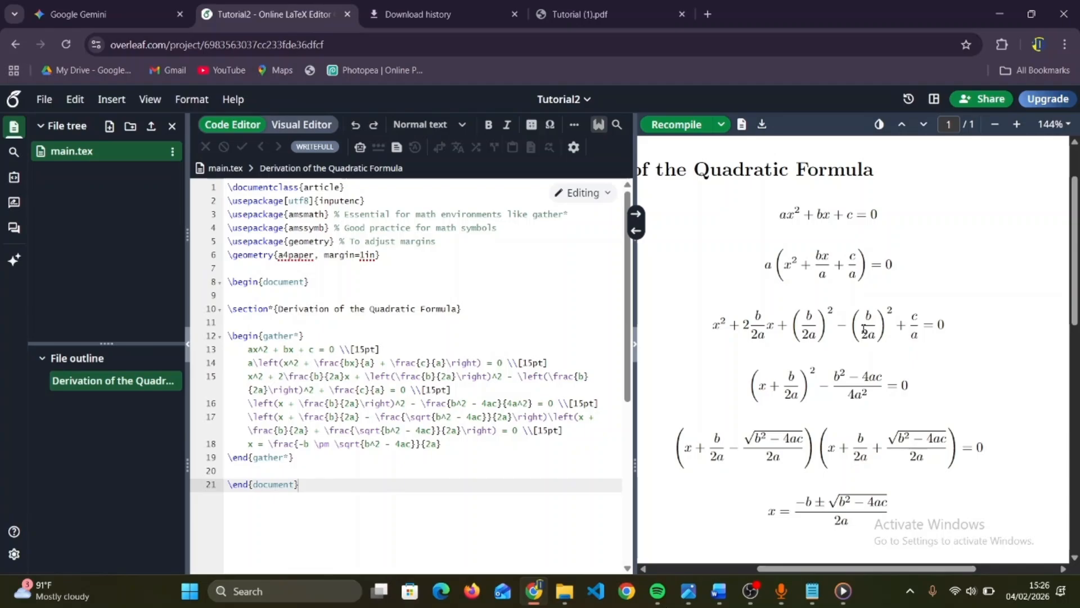
pyautogui.scroll(-2, 864, 331)
pyautogui.scroll(2, 863, 330)
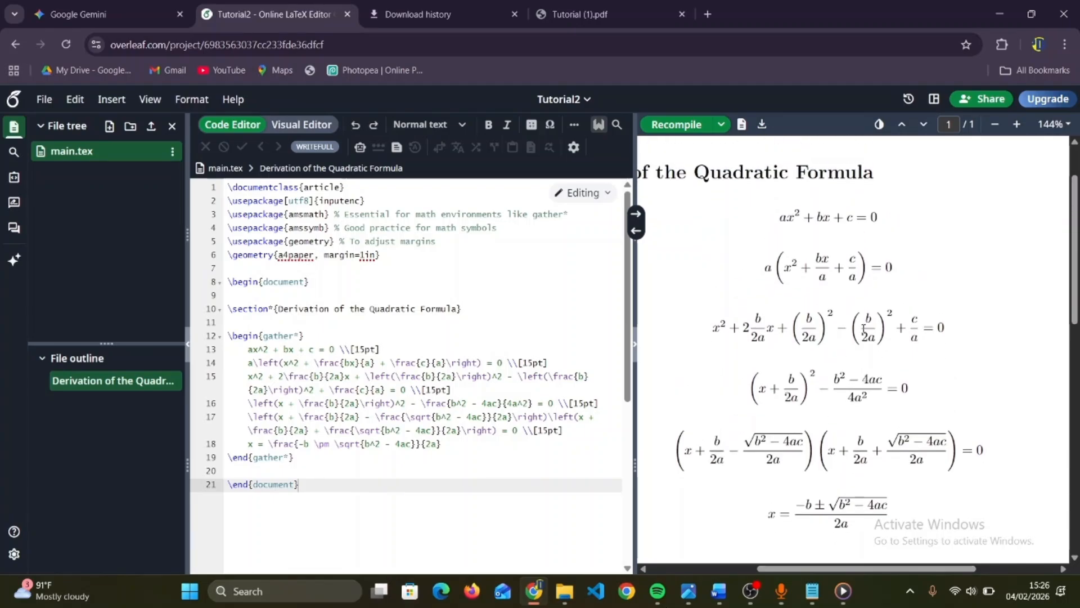
pyautogui.scroll(-3, 863, 330)
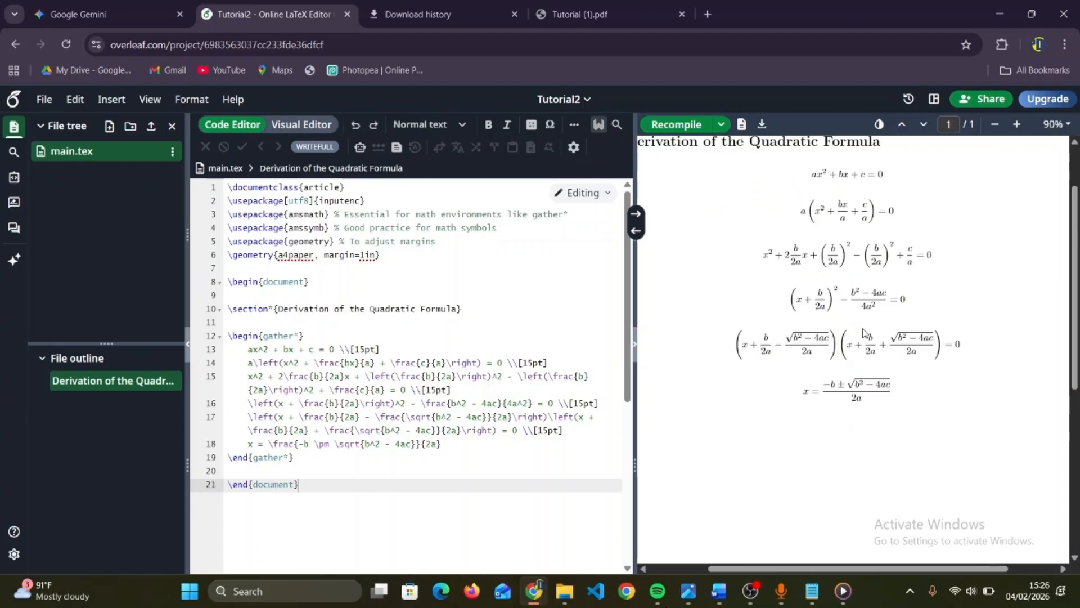
pyautogui.scroll(2, 864, 332)
pyautogui.scroll(1, 865, 332)
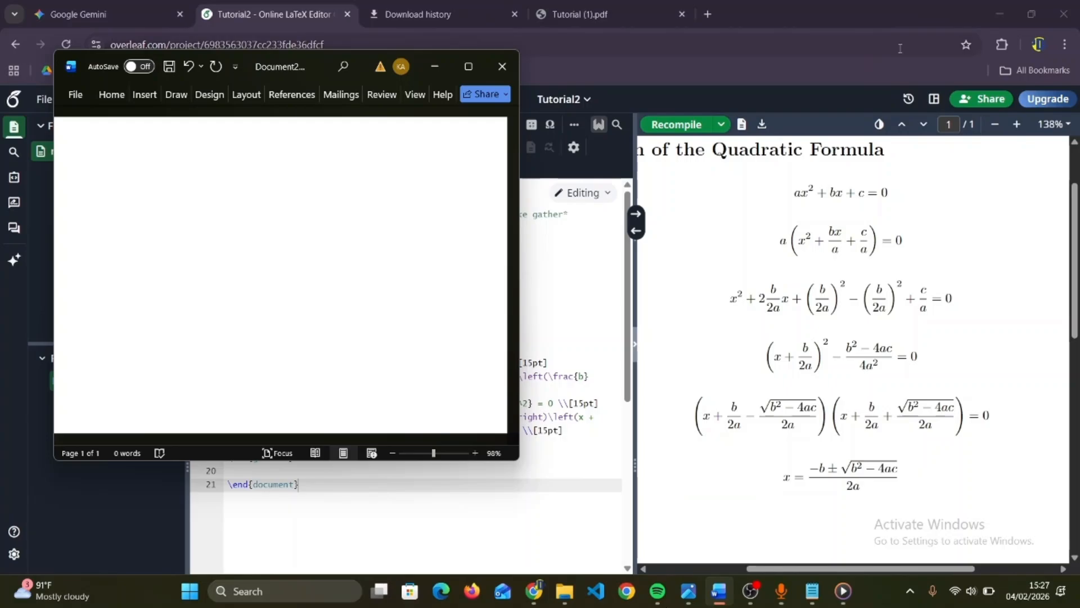
# Switch to Notepad and copy the "Word" Method prompt text without its surrounding quotation marks.
pyautogui.click(994, 20)
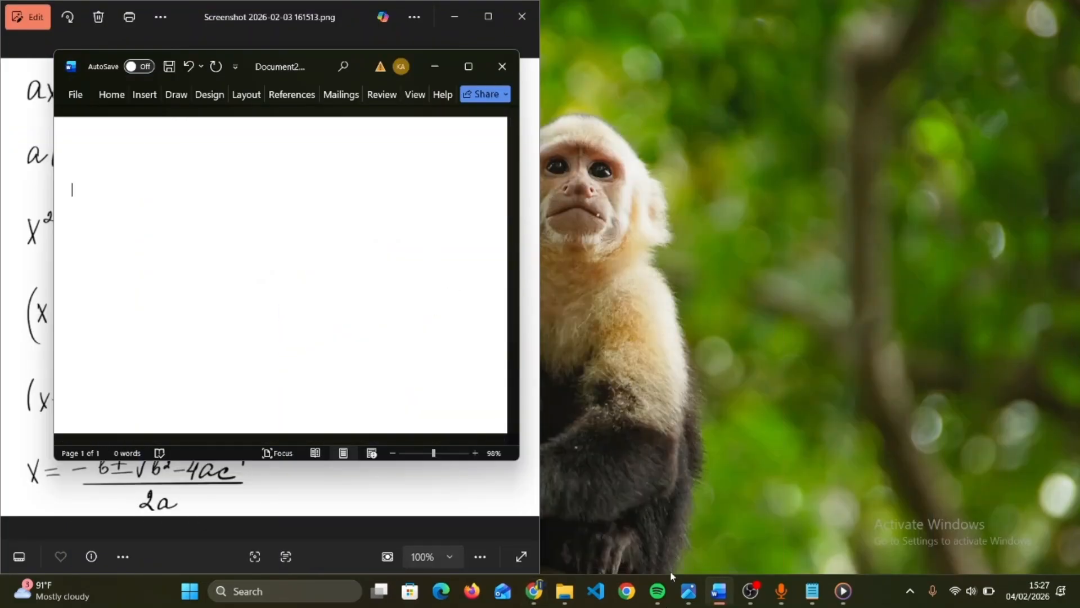
pyautogui.click(813, 590)
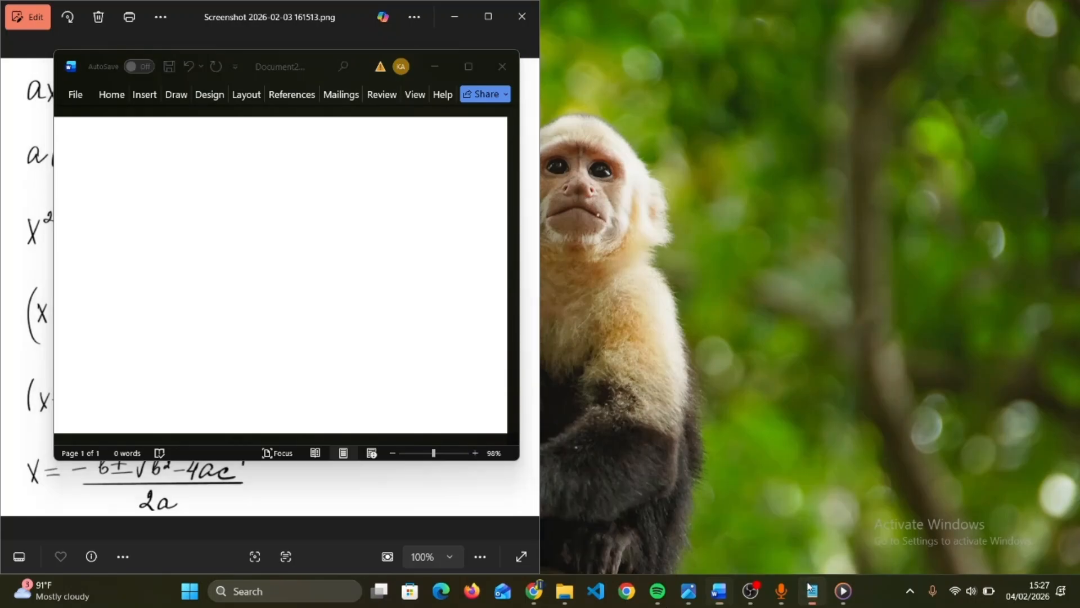
pyautogui.click(154, 152)
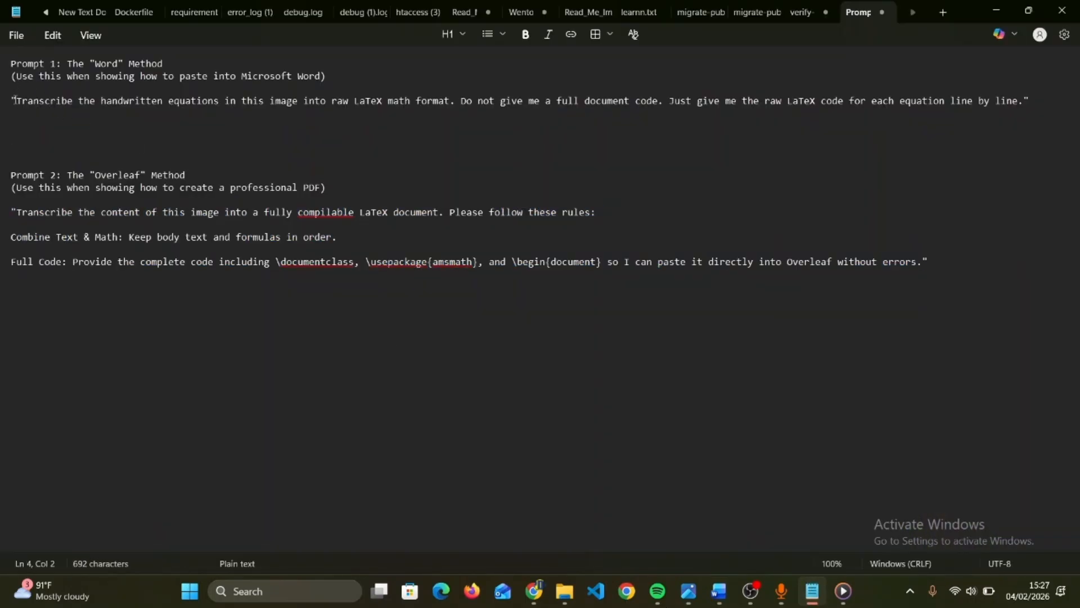
pyautogui.hotkey('shift', 'Down')
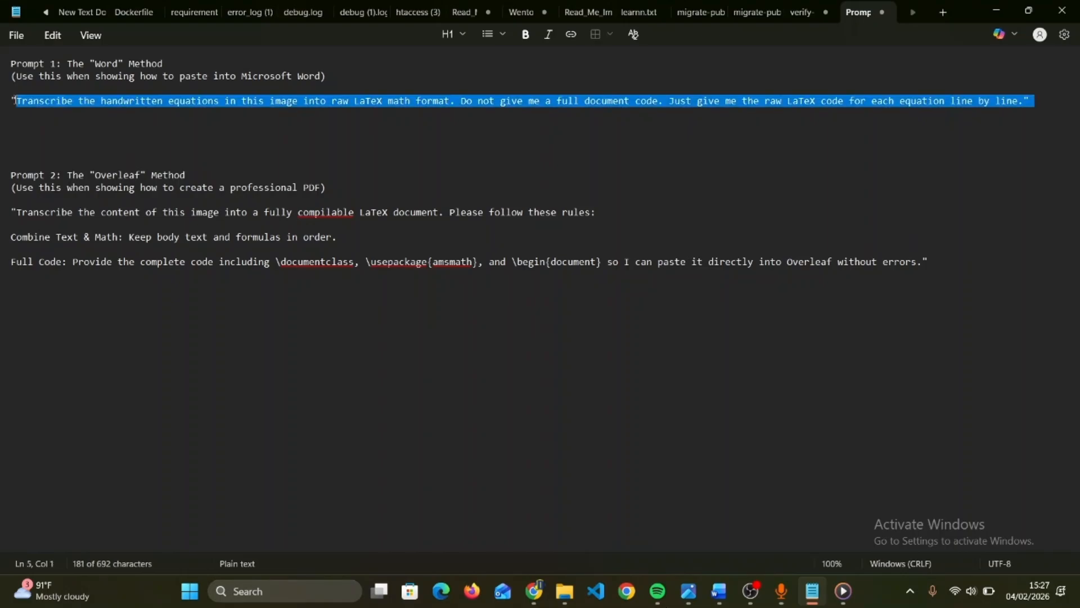
pyautogui.hotkey('shift', 'Left')
pyautogui.hotkey('shift', 'Left')
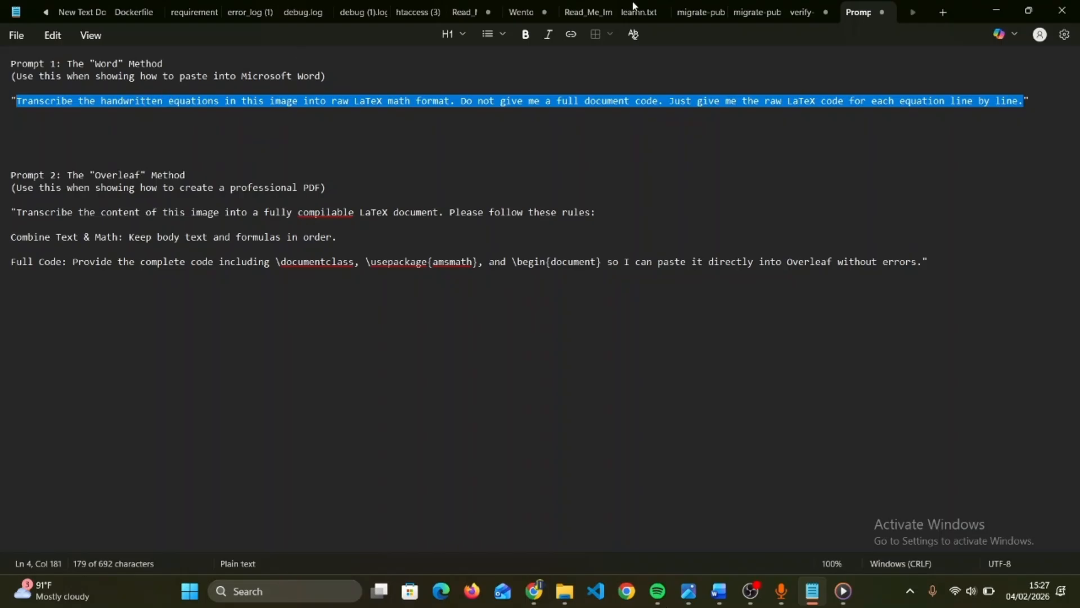
pyautogui.click(1007, 18)
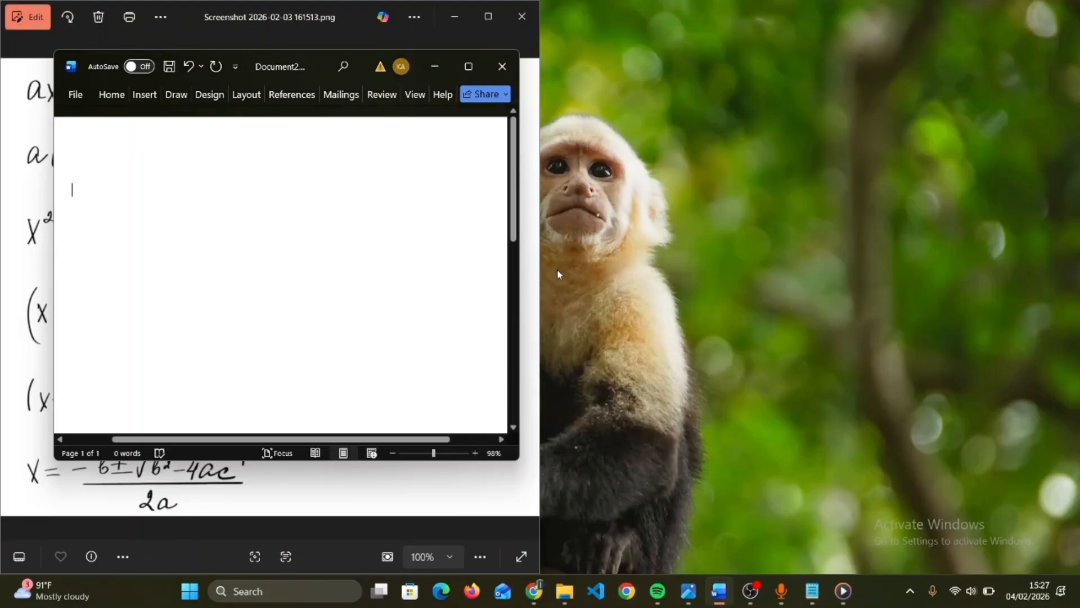
# Return to the existing Gemini chat in the browser and paste the "Word" Method prompt as a follow-up message.
pyautogui.click(530, 597)
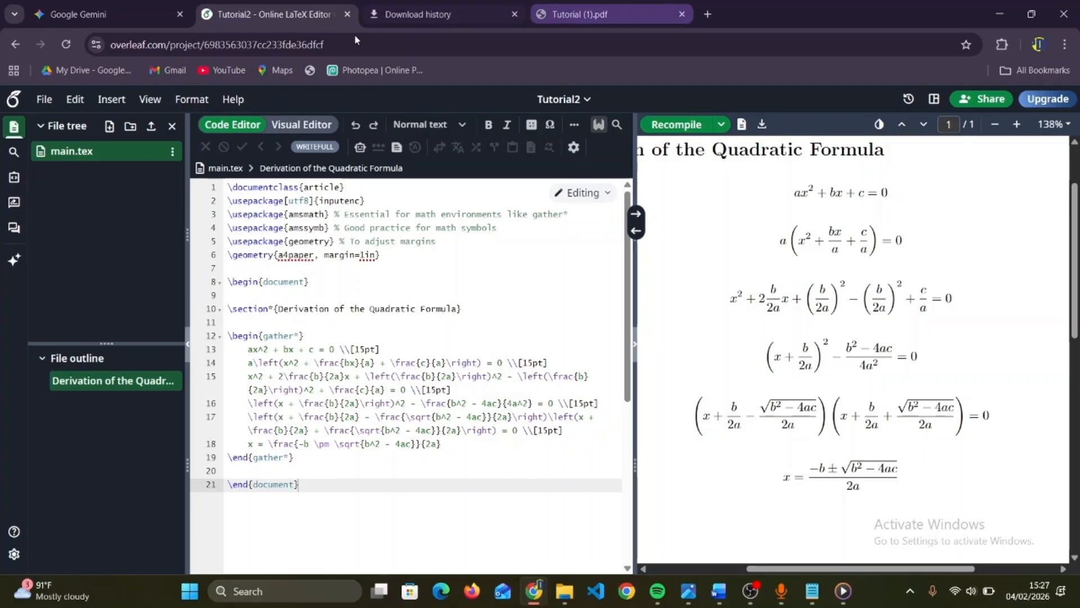
pyautogui.click(106, 13)
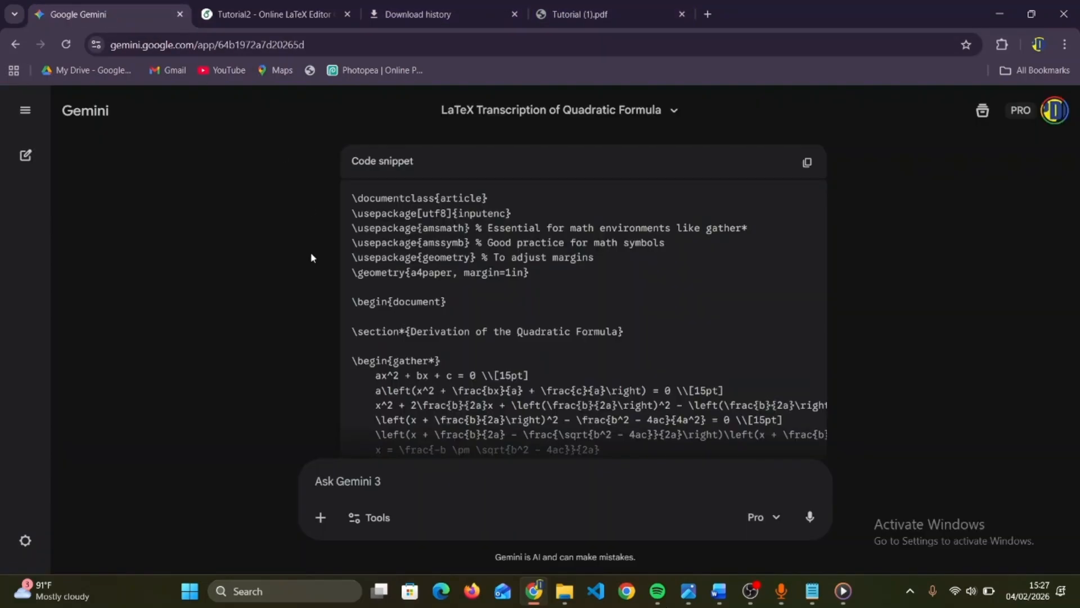
pyautogui.scroll(-5, 572, 322)
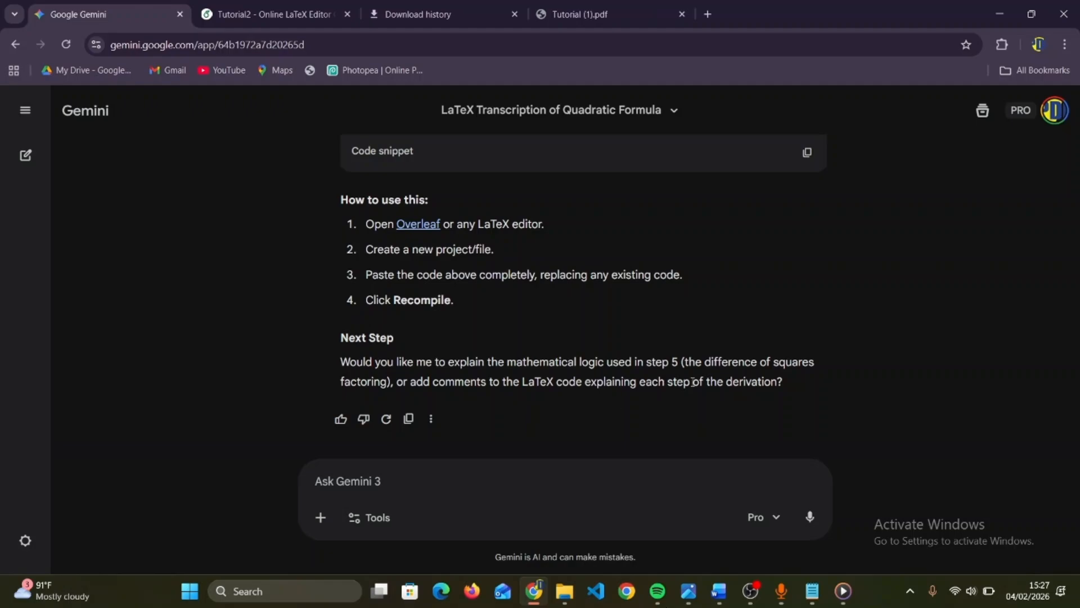
pyautogui.click(446, 486)
pyautogui.hotkey('ctrl', 'v')
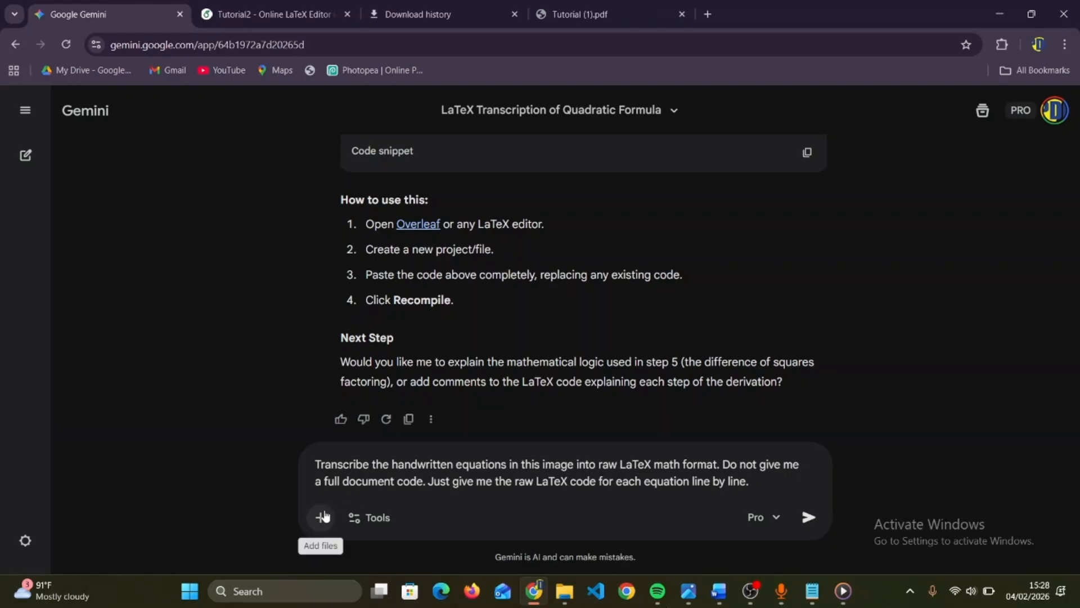
# Attach the handwritten-math-text .webp image from the Downloads folder to the follow-up prompt and submit it.
pyautogui.click(322, 517)
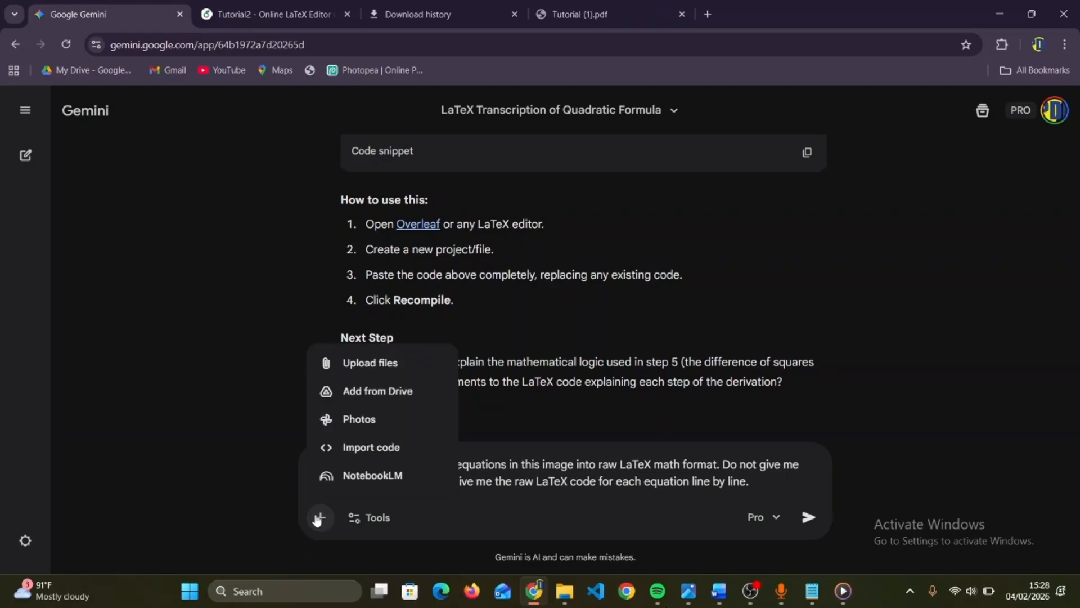
pyautogui.click(375, 364)
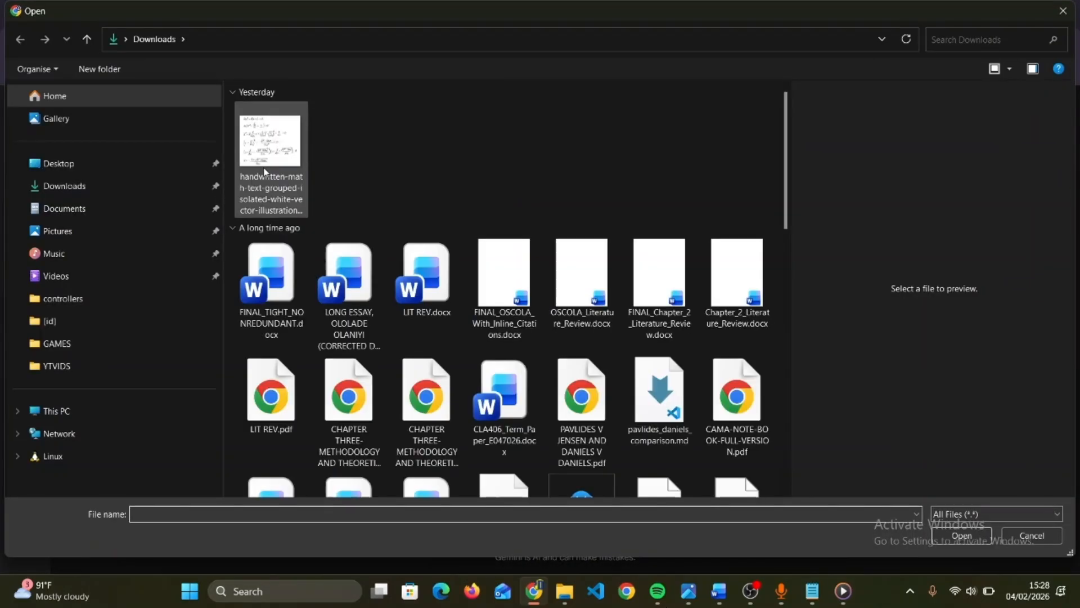
pyautogui.click(266, 173)
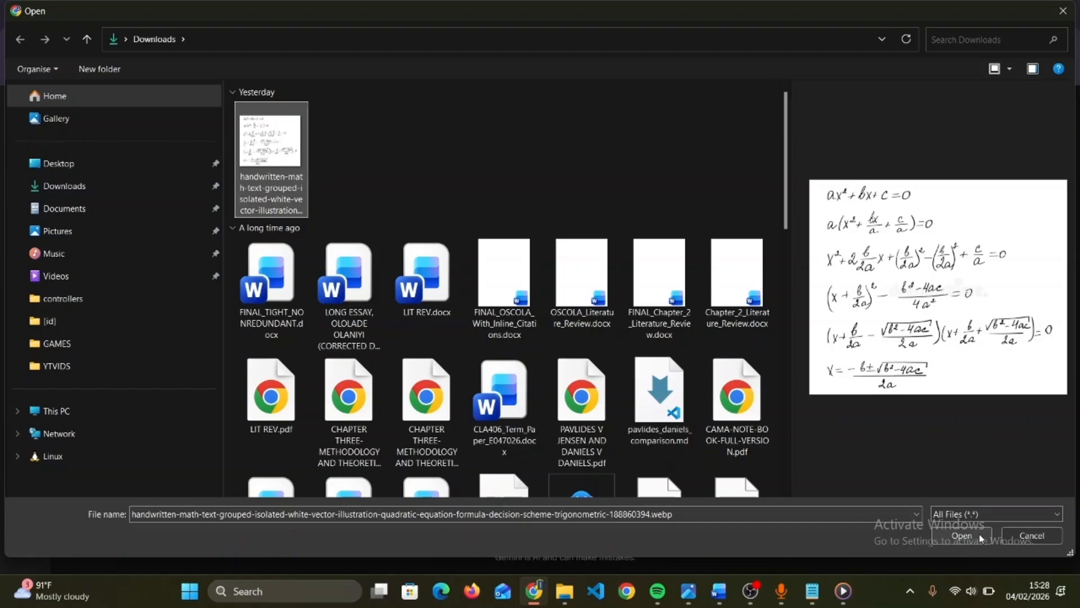
pyautogui.click(963, 535)
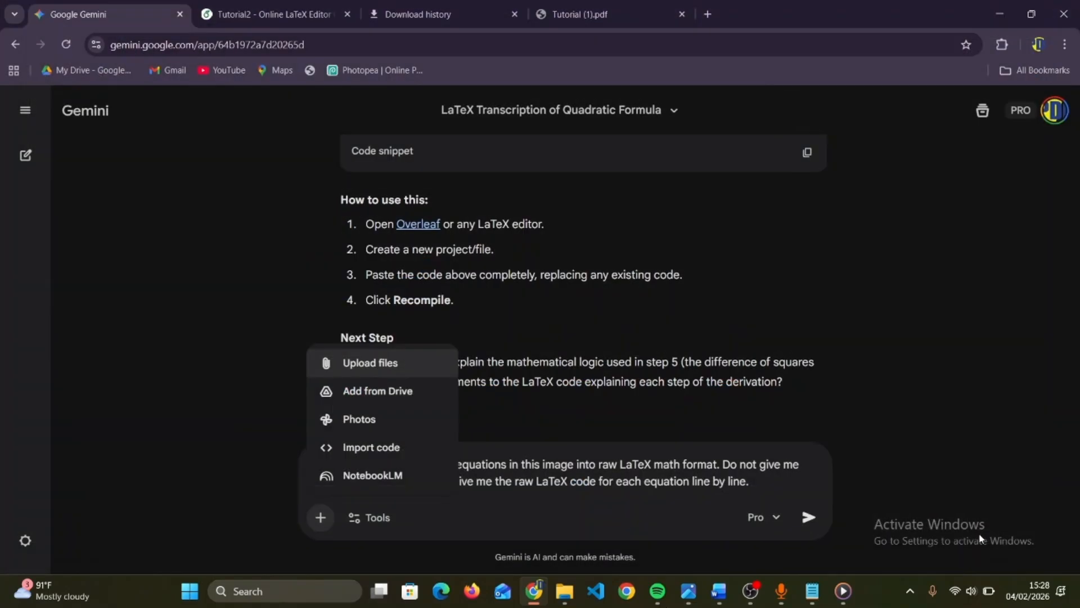
pyautogui.click(809, 517)
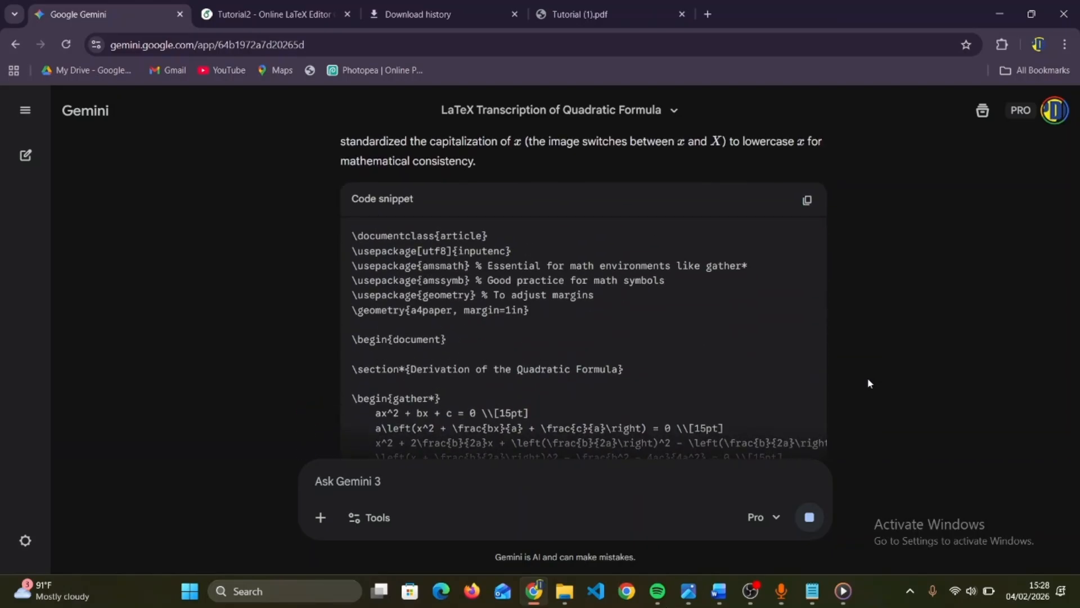
# Review Gemini's earlier full-document code, the compiled Overleaf output, and the new line-by-line raw LaTeX reply.
pyautogui.click(290, 20)
pyautogui.click(142, 22)
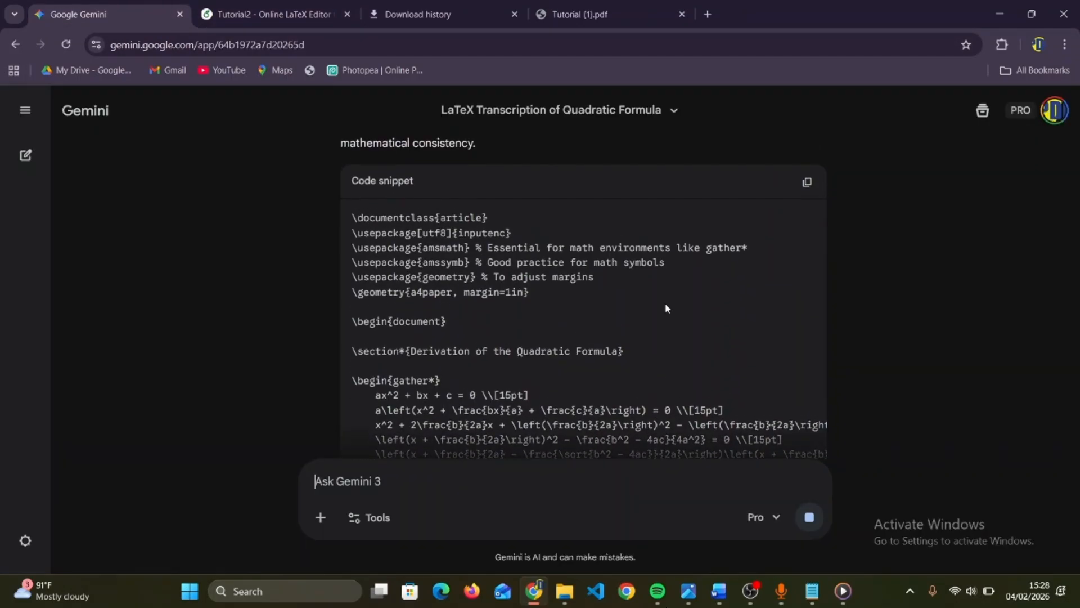
pyautogui.scroll(1, 666, 306)
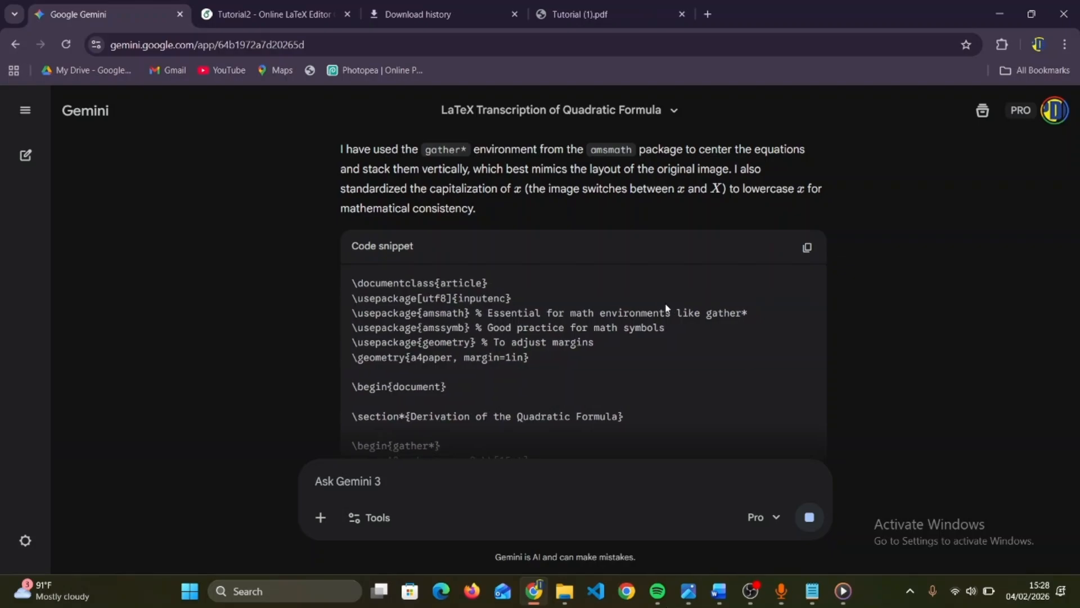
pyautogui.scroll(-10, 666, 308)
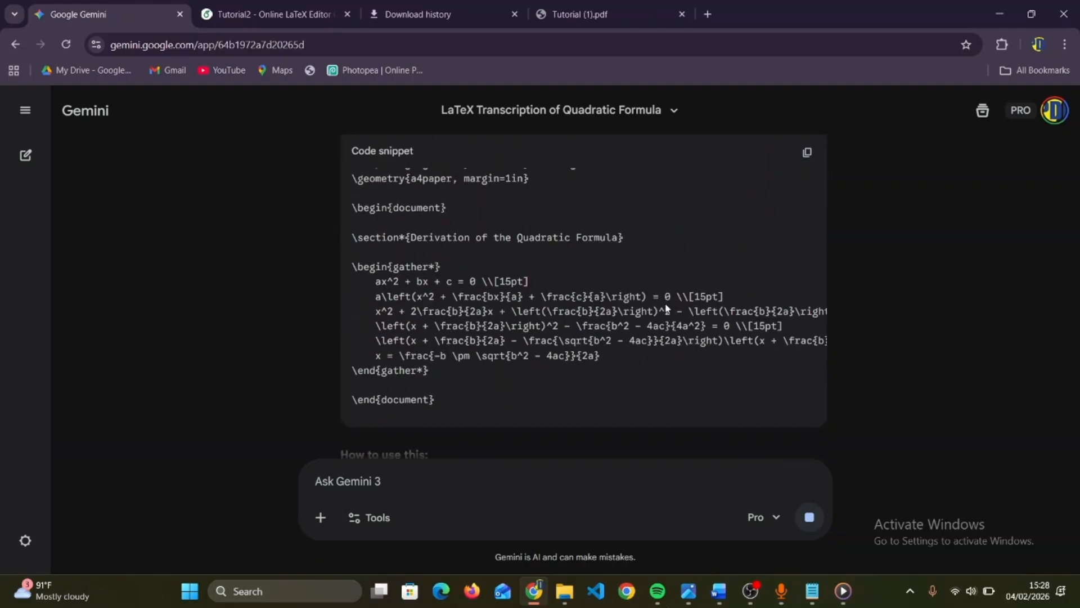
pyautogui.scroll(-1, 667, 309)
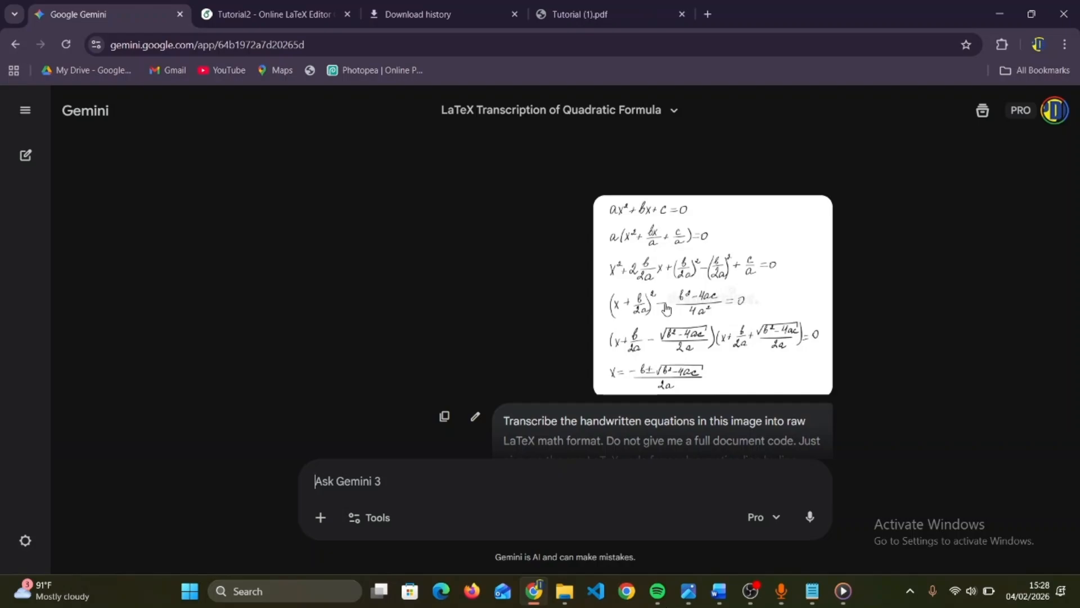
pyautogui.click(270, 14)
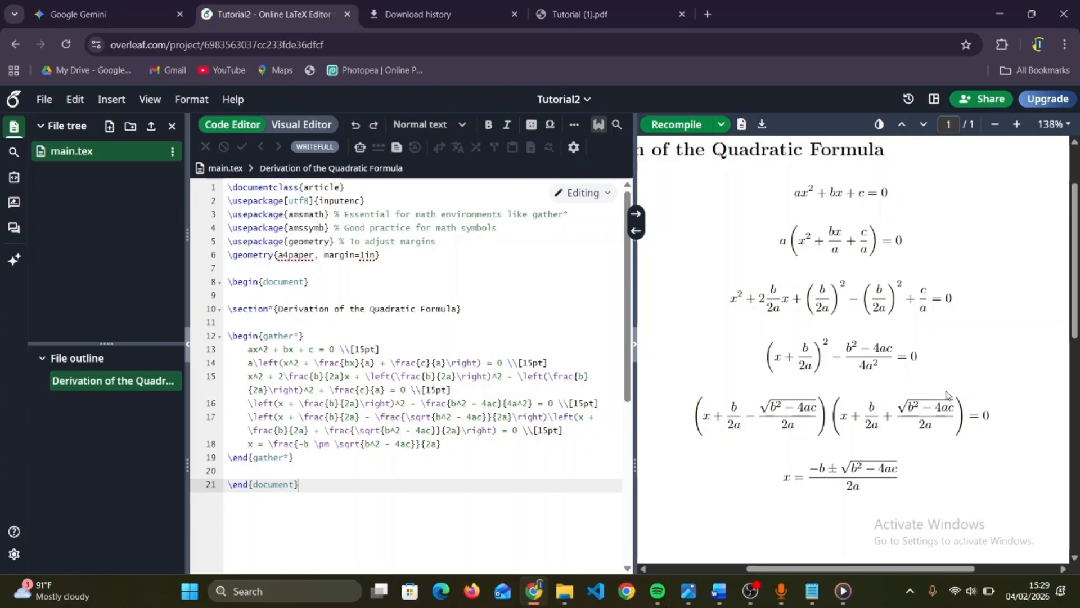
pyautogui.click(93, 14)
pyautogui.scroll(-10, 547, 353)
pyautogui.scroll(3, 546, 353)
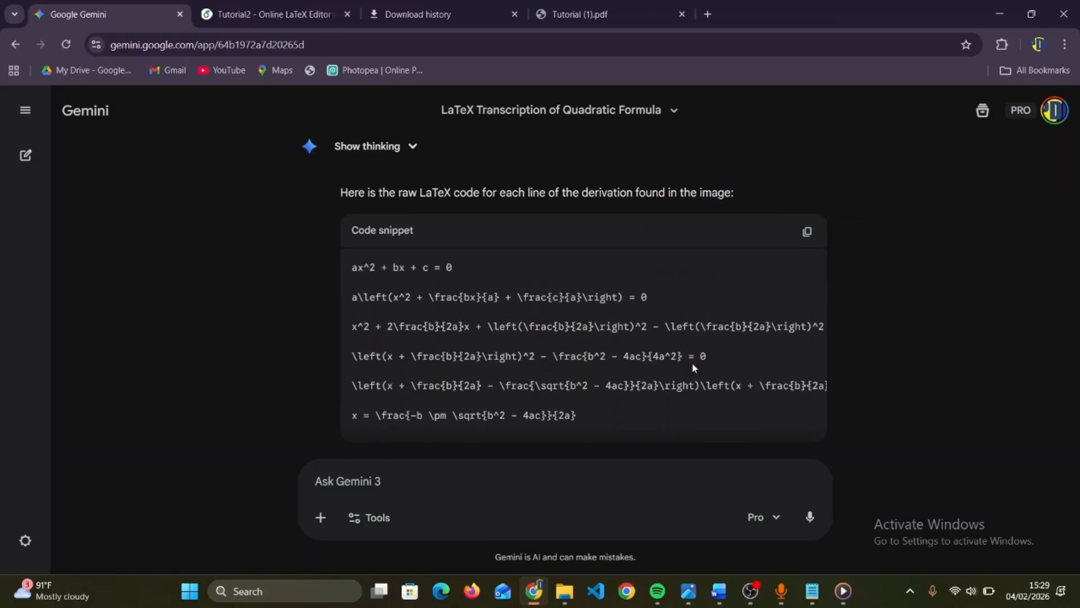
# Examine the individual raw LaTeX lines in Gemini's code snippet, highlighting the second line and part of the third.
pyautogui.scroll(-1, 752, 353)
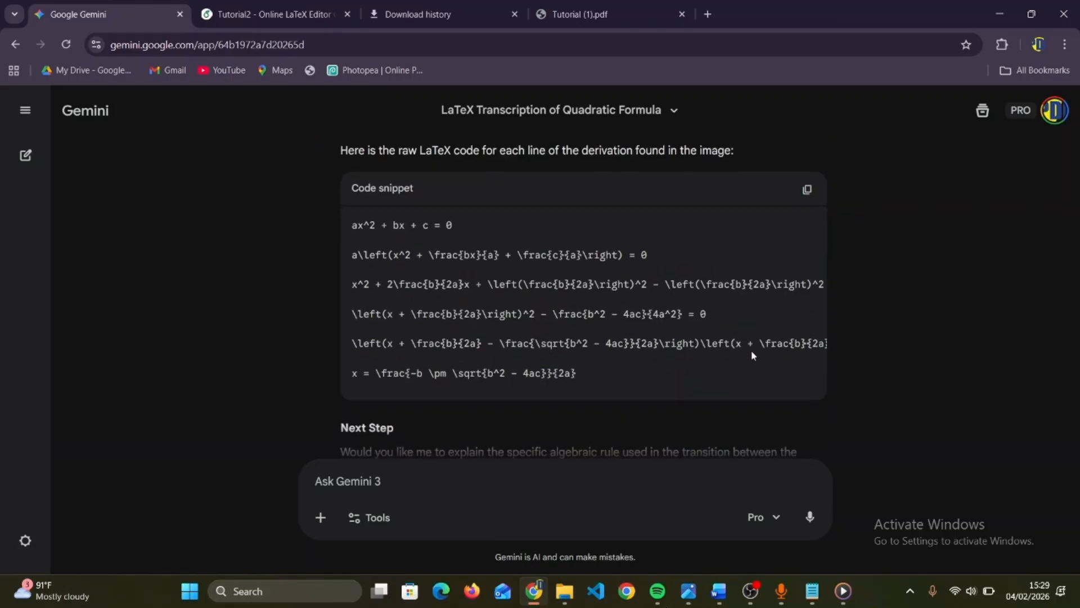
pyautogui.doubleClick(646, 255)
pyautogui.click(645, 254)
pyautogui.tripleClick(646, 254)
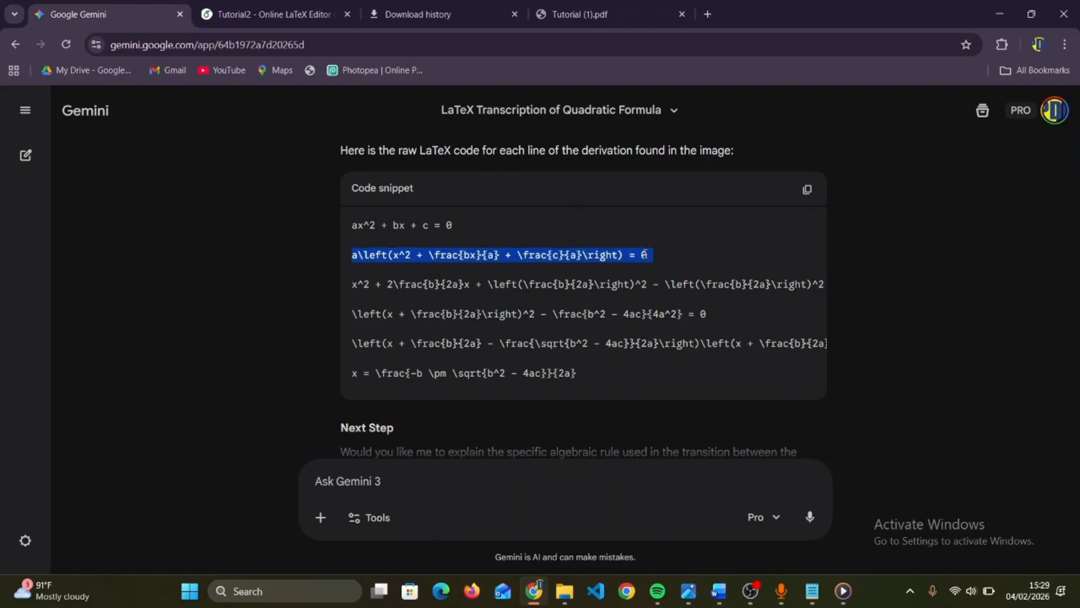
pyautogui.click(354, 284)
pyautogui.hotkey('shift', 'Right')
pyautogui.hotkey('shift', 'Right')
pyautogui.hotkey('shift', 'Right')
pyautogui.hotkey('shift', 'Right')
pyautogui.hotkey('shift', 'Right')
pyautogui.hotkey('shift', 'Right')
pyautogui.hotkey('shift', 'Right')
pyautogui.hotkey('shift', 'Right')
pyautogui.hotkey('shift', 'Right')
pyautogui.hotkey('shift', 'Right')
pyautogui.hotkey('shift', 'Right')
pyautogui.hotkey('shift', 'Right')
pyautogui.hotkey('shift', 'Right')
pyautogui.hotkey('shift', 'Right')
pyautogui.hotkey('shift', 'Right')
pyautogui.hotkey('shift', 'Right')
pyautogui.hotkey('shift', 'Right')
pyautogui.hotkey('shift', 'Right')
pyautogui.hotkey('shift', 'Right')
pyautogui.hotkey('shift', 'Right')
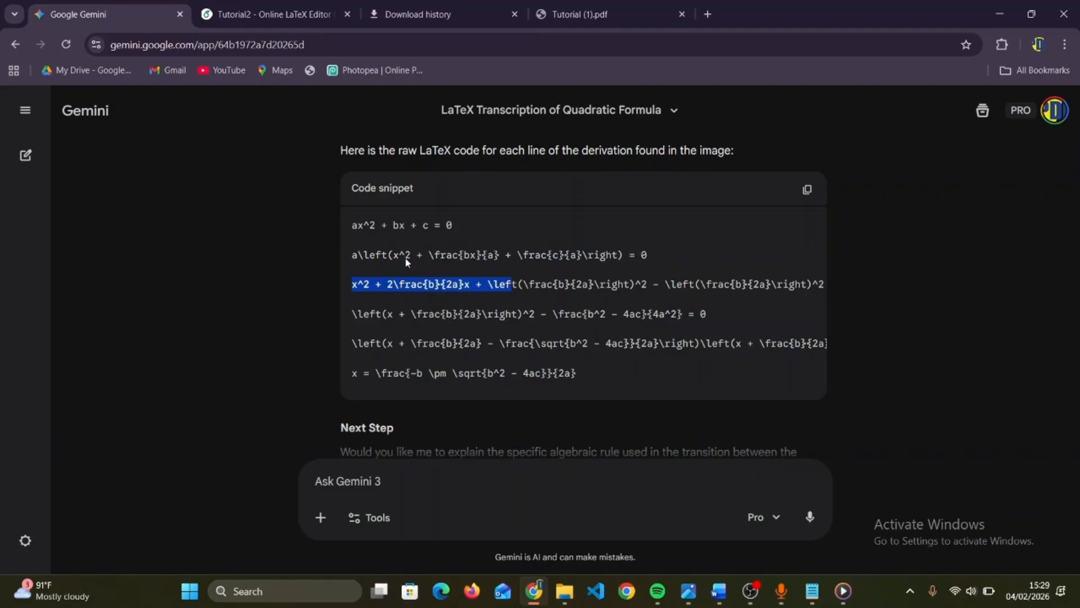
# Copy Gemini's whole LaTeX code snippet, switch to Word, paste it into the blank document and maximize the window.
pyautogui.click(806, 190)
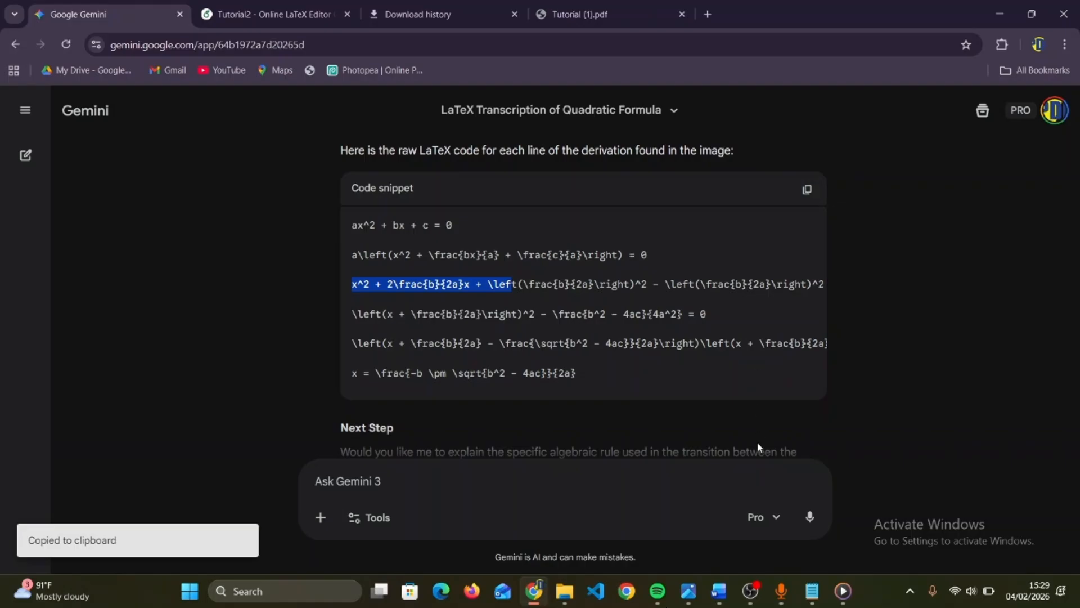
pyautogui.click(719, 591)
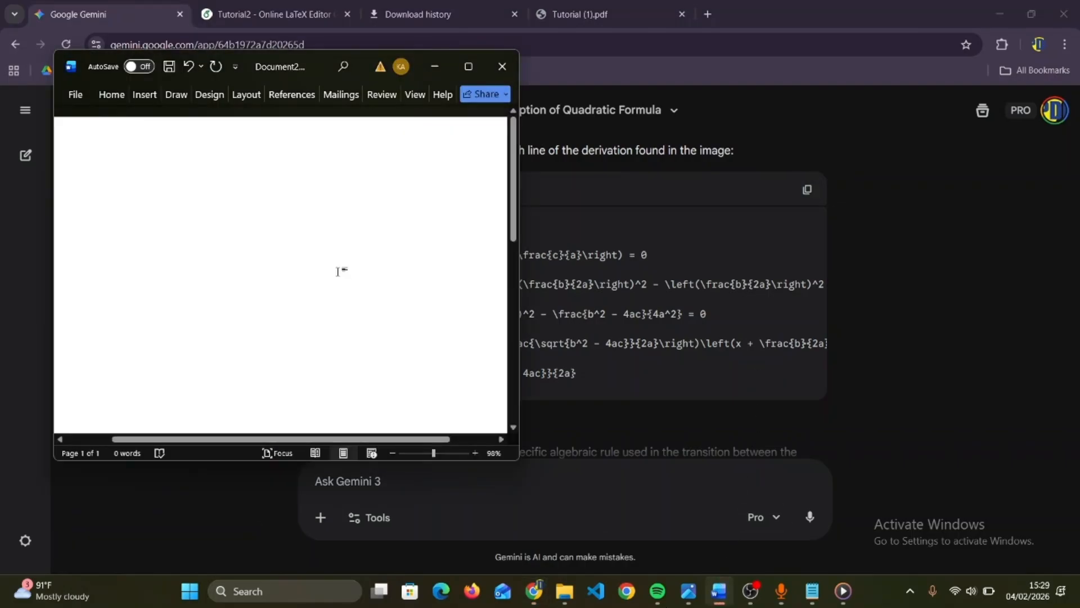
pyautogui.hotkey('ctrl', 'v')
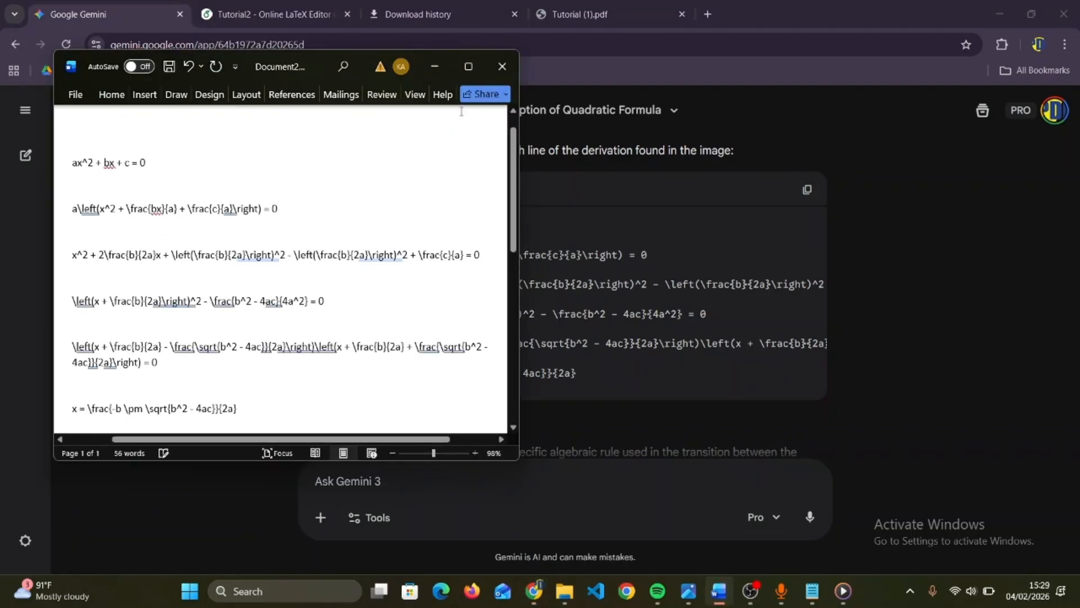
pyautogui.click(469, 68)
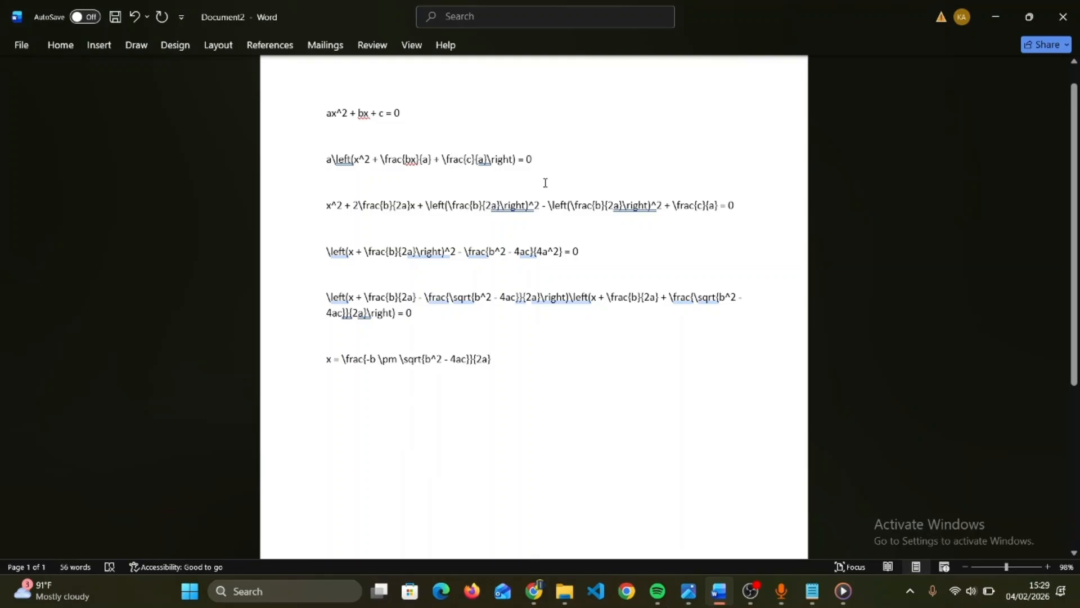
# Turn the first pasted line, ax^2 + bx + c = 0, into an equation object.
pyautogui.click(404, 115)
pyautogui.doubleClick(403, 112)
pyautogui.hotkey('shift', 'Left')
pyautogui.hotkey('shift', 'Left')
pyautogui.hotkey('shift', 'Left')
pyautogui.hotkey('shift', 'Left')
pyautogui.hotkey('shift', 'Left')
pyautogui.hotkey('shift', 'Left')
pyautogui.hotkey('shift', 'Left')
pyautogui.hotkey('shift', 'Left')
pyautogui.hotkey('shift', 'Left')
pyautogui.hotkey('shift', 'Left')
pyautogui.hotkey('shift', 'Left')
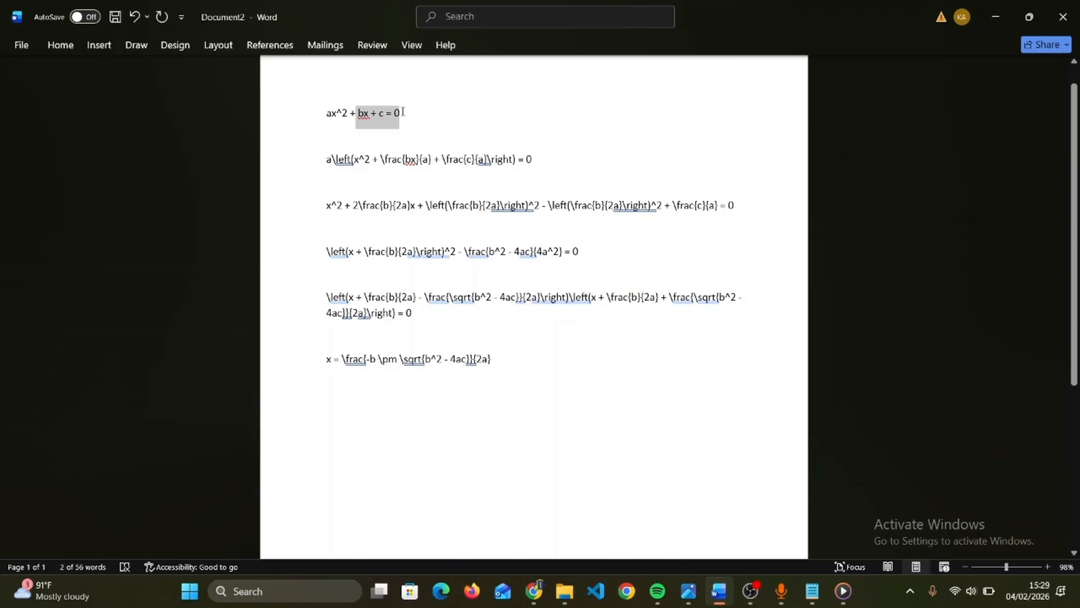
pyautogui.hotkey('shift', 'Left')
pyautogui.hotkey('shift', 'Left')
pyautogui.hotkey('shift', 'Left')
pyautogui.hotkey('shift', 'Left')
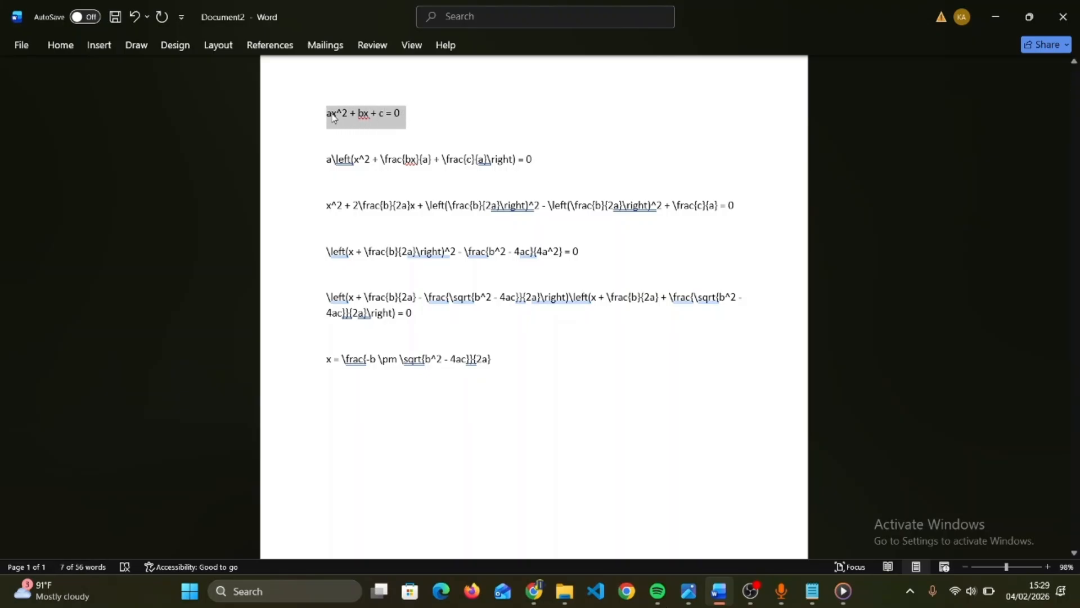
pyautogui.hotkey('ctrl', 'F1')
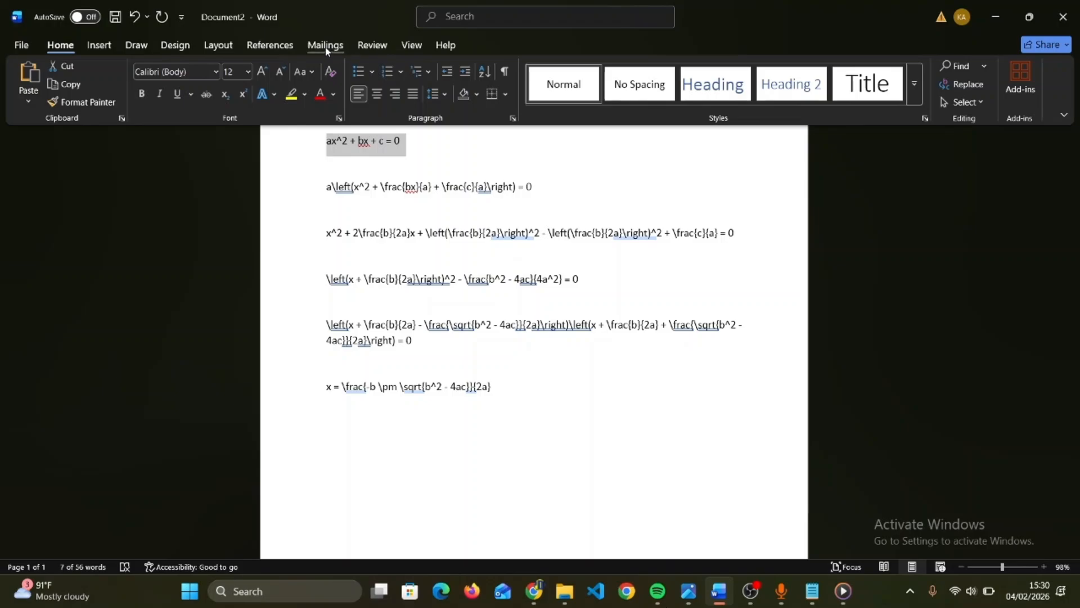
pyautogui.click(104, 50)
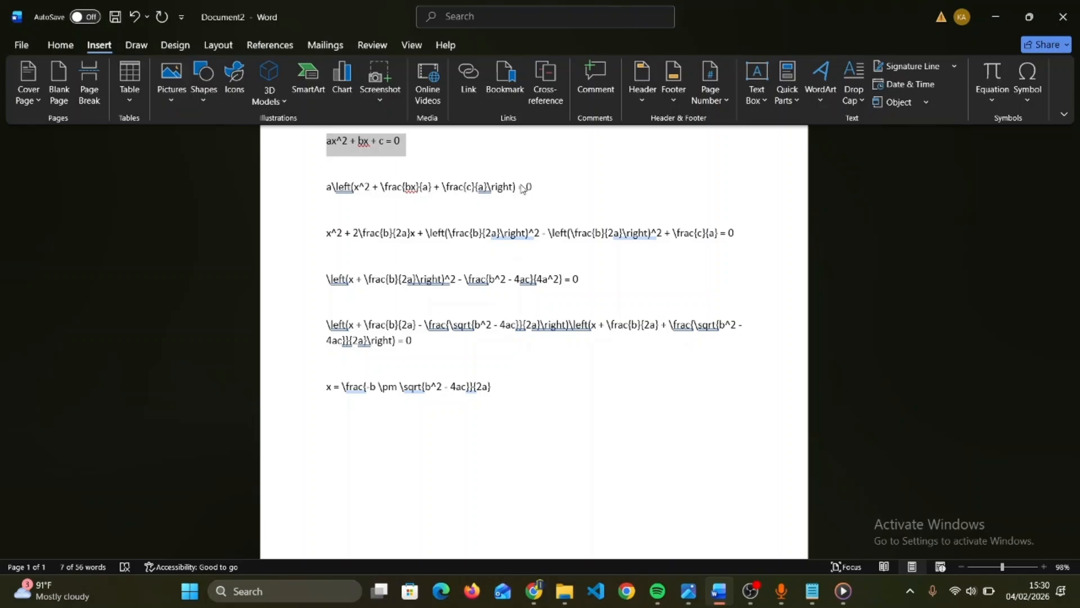
pyautogui.hotkey('alt', '=')
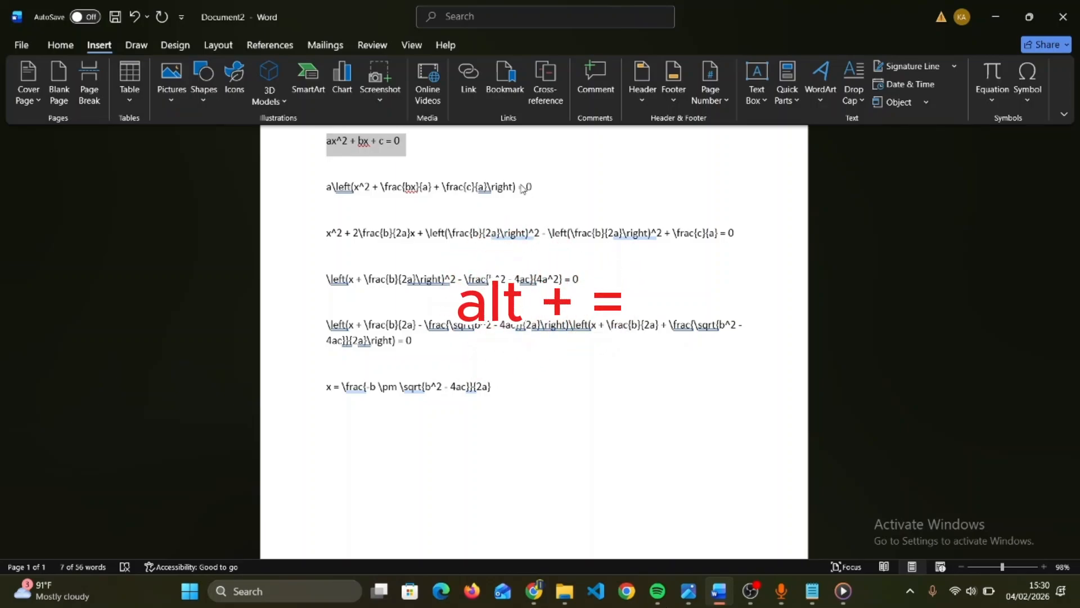
pyautogui.click(460, 173)
pyautogui.hotkey('alt', '=')
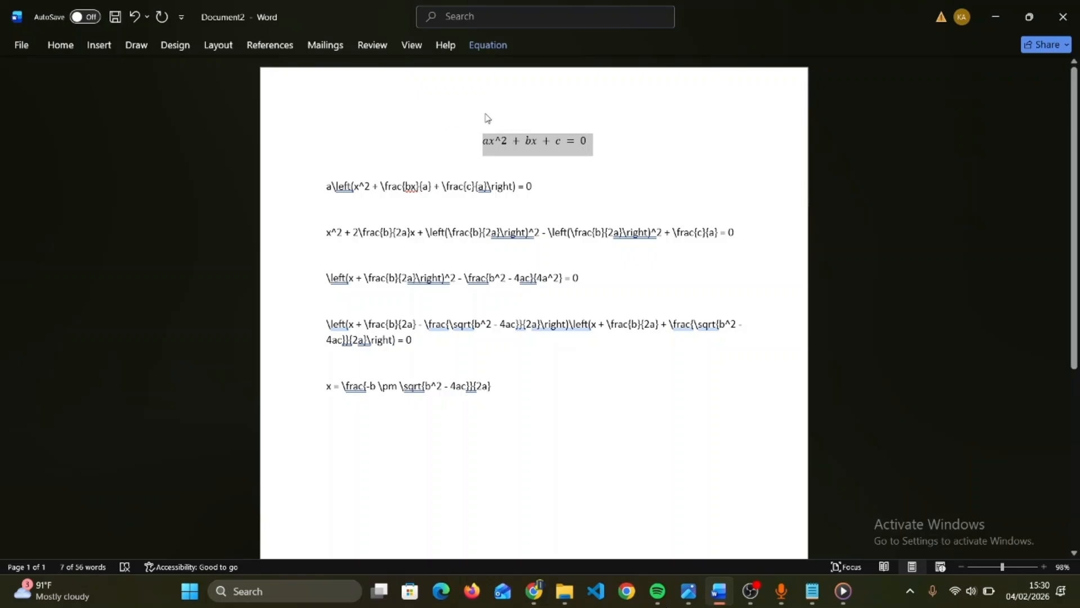
# Set the equation input format to LaTeX and convert all equations to Professional form.
pyautogui.click(488, 48)
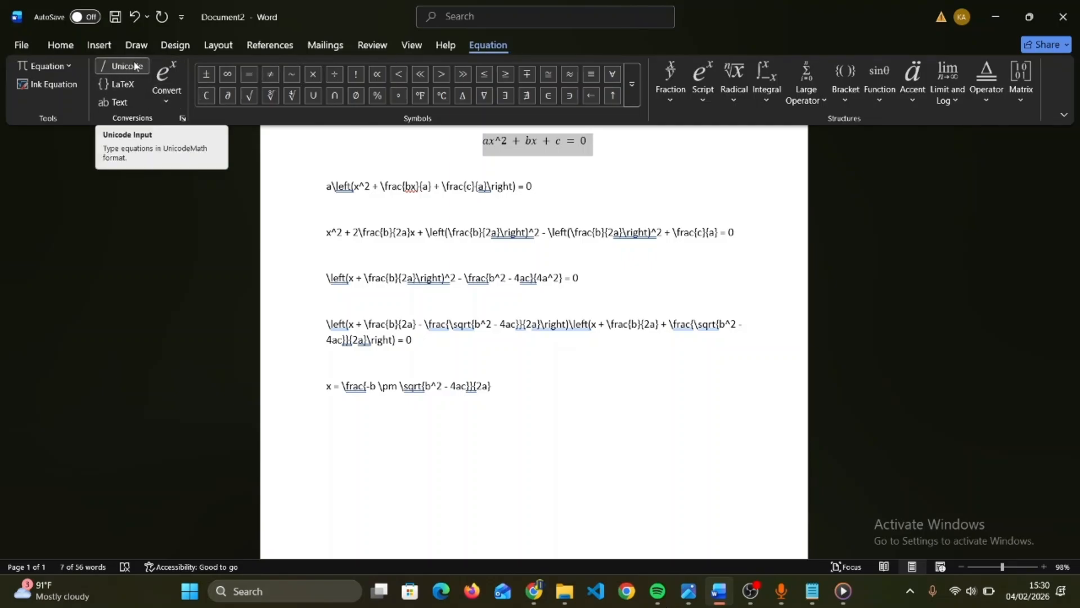
pyautogui.click(122, 86)
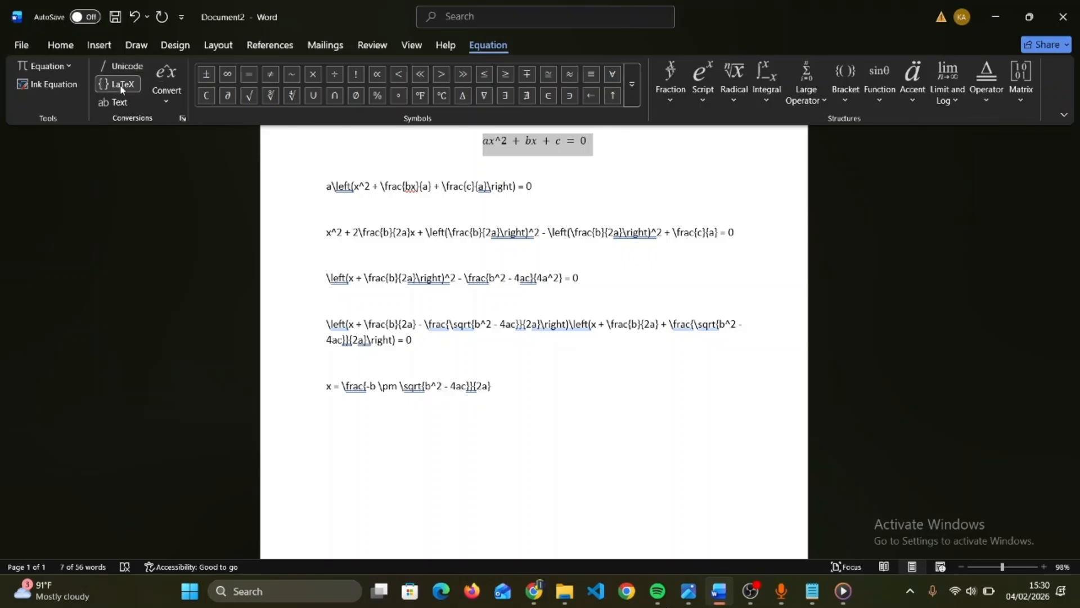
pyautogui.click(169, 97)
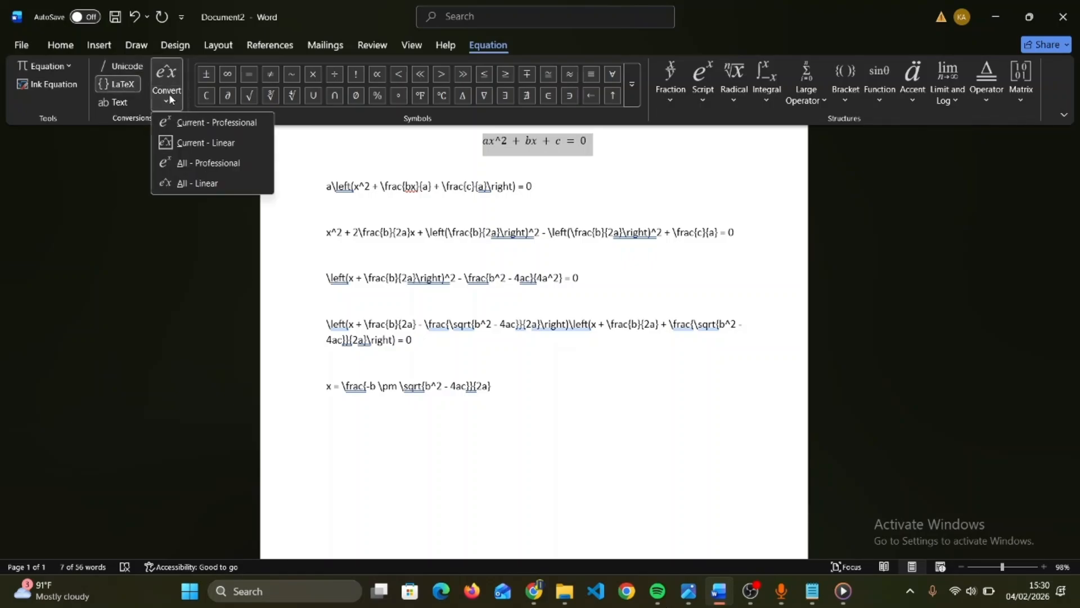
pyautogui.click(208, 162)
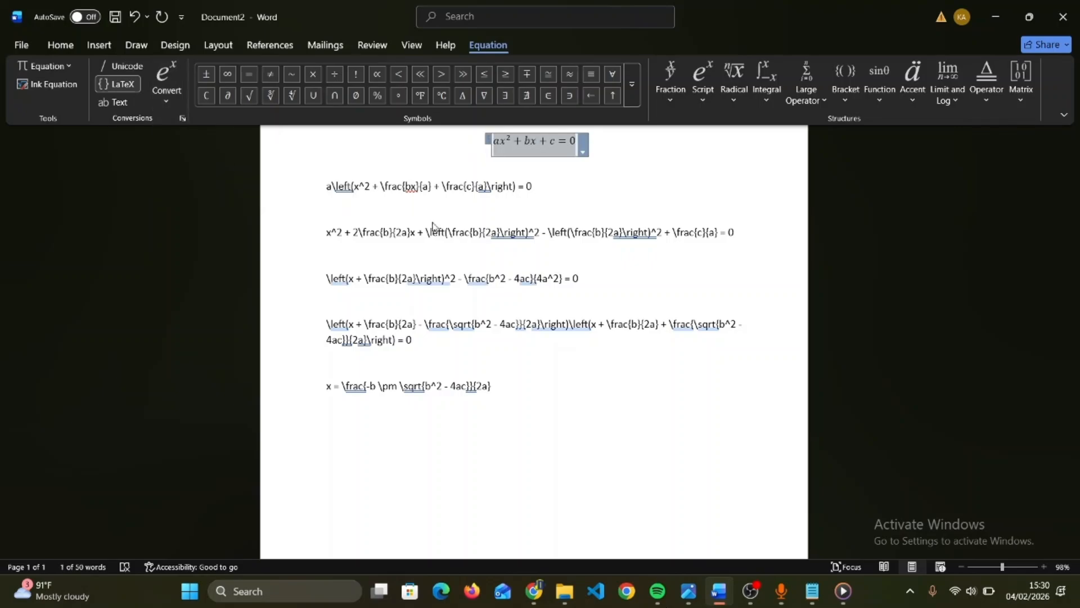
# Turn the whole second line, beginning a\left(x^2 + \frac{bx}{a}, into an equation object.
pyautogui.click(540, 187)
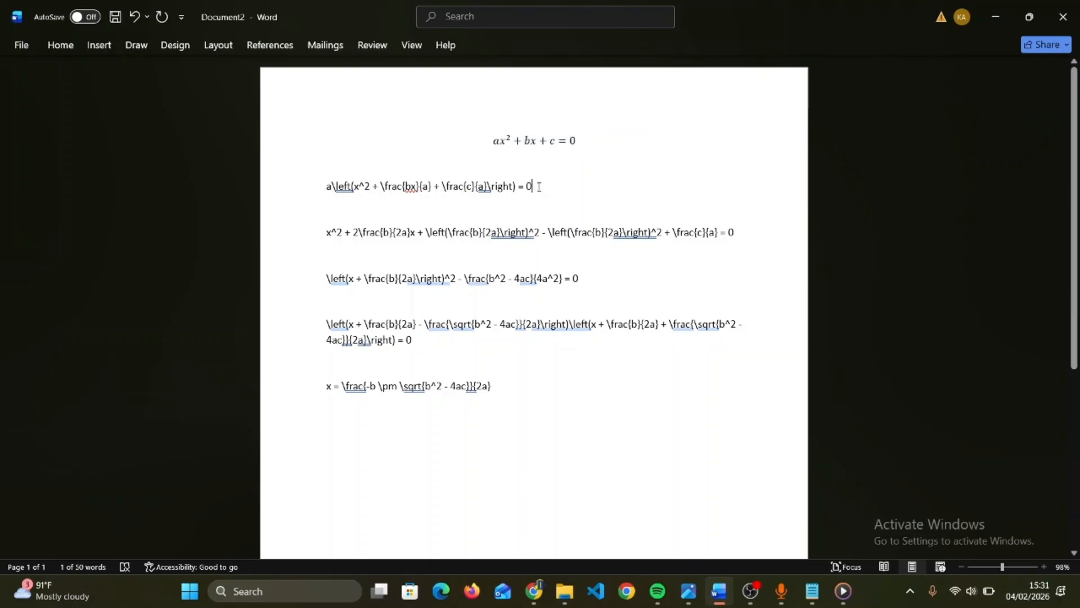
pyautogui.hotkey('ctrl', 'shift', 'Left')
pyautogui.hotkey('ctrl', 'shift', 'Left')
pyautogui.hotkey('ctrl', 'shift', 'Left')
pyautogui.hotkey('ctrl', 'shift', 'Left')
pyautogui.hotkey('ctrl', 'shift', 'Left')
pyautogui.hotkey('ctrl', 'shift', 'Left')
pyautogui.hotkey('ctrl', 'shift', 'Left')
pyautogui.hotkey('ctrl', 'shift', 'Left')
pyautogui.hotkey('ctrl', 'shift', 'Left')
pyautogui.hotkey('ctrl', 'shift', 'Left')
pyautogui.hotkey('ctrl', 'shift', 'Left')
pyautogui.hotkey('ctrl', 'shift', 'Left')
pyautogui.hotkey('ctrl', 'shift', 'Left')
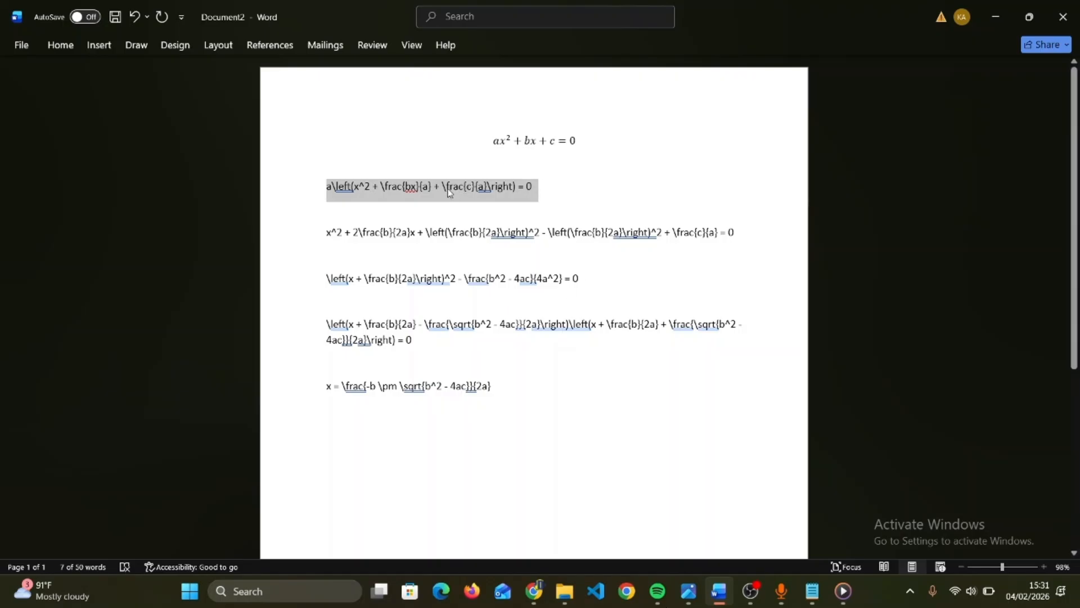
pyautogui.click(105, 45)
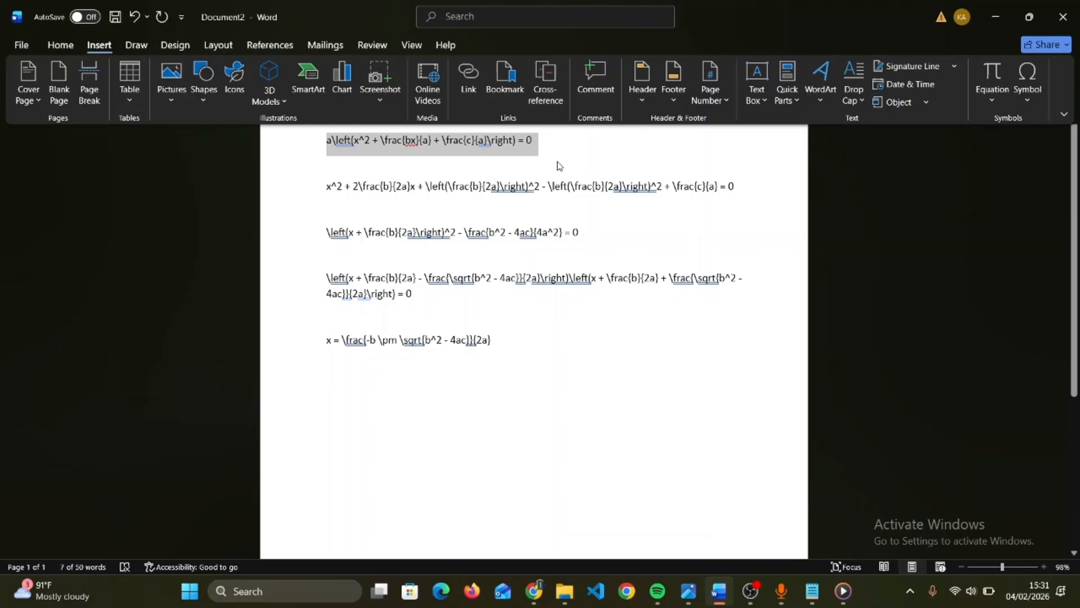
pyautogui.click(983, 88)
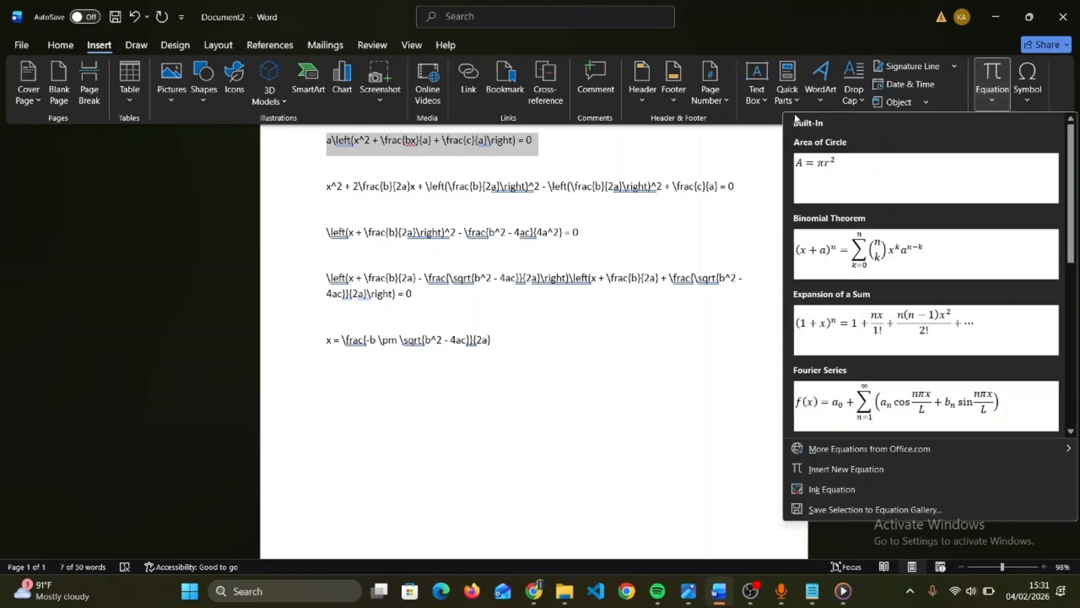
pyautogui.click(988, 77)
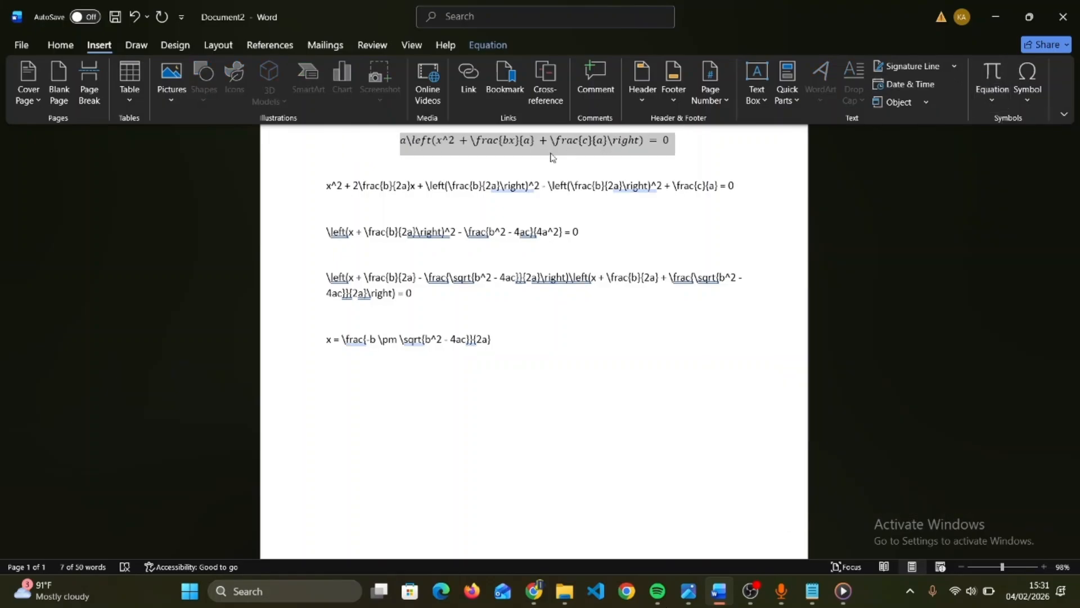
# Convert the second line's equation from linear LaTeX to Professional form.
pyautogui.hotkey('alt', '=')
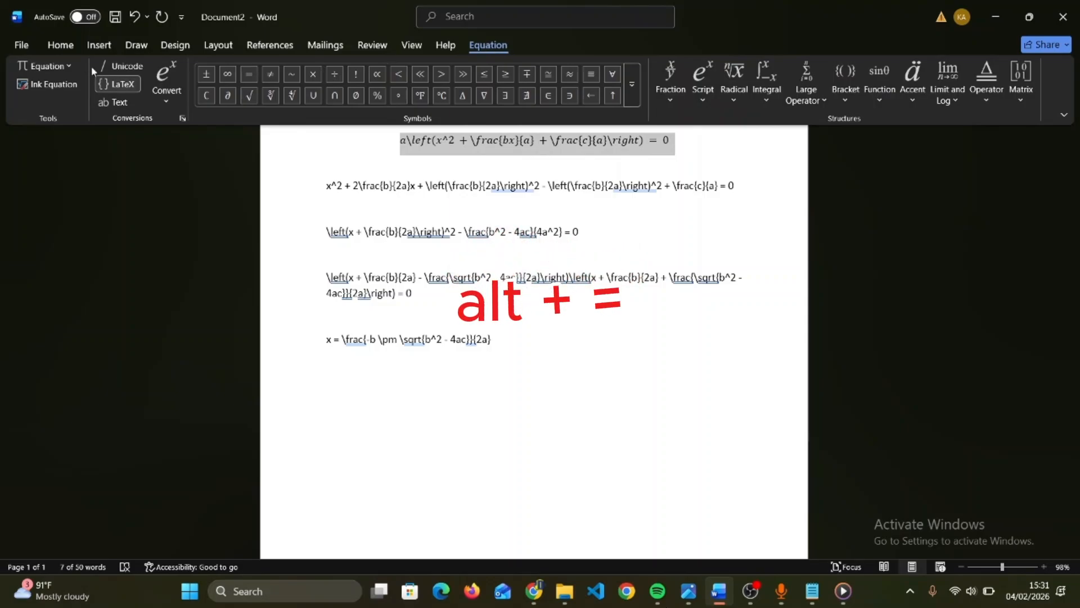
pyautogui.click(171, 102)
pyautogui.click(209, 155)
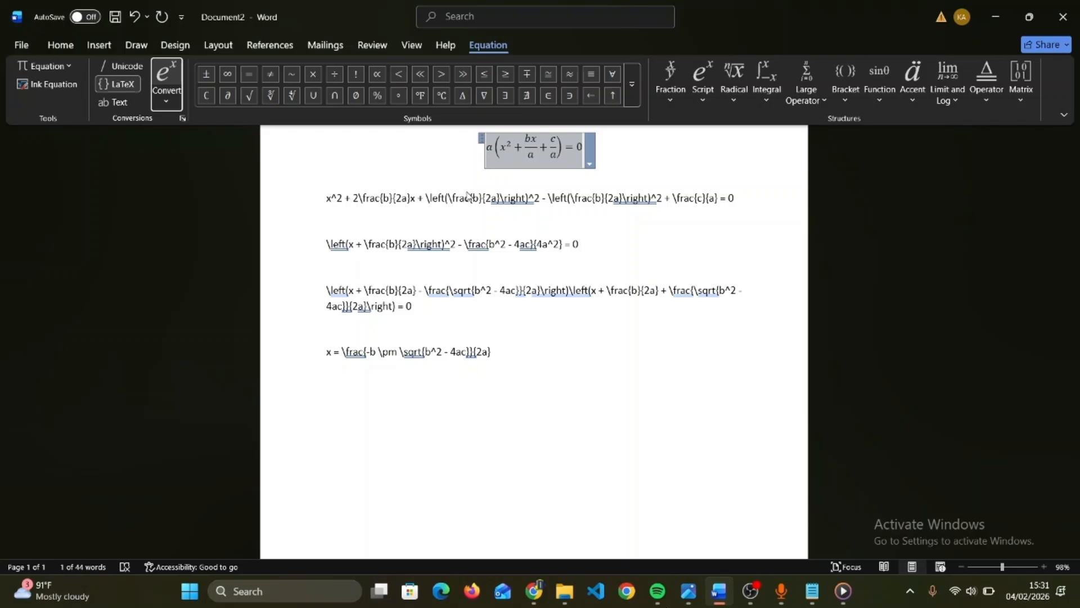
# Turn the whole third line, beginning x^2 + 2\frac{b}{2a}x, into an equation object and convert it to Professional form.
pyautogui.click(754, 202)
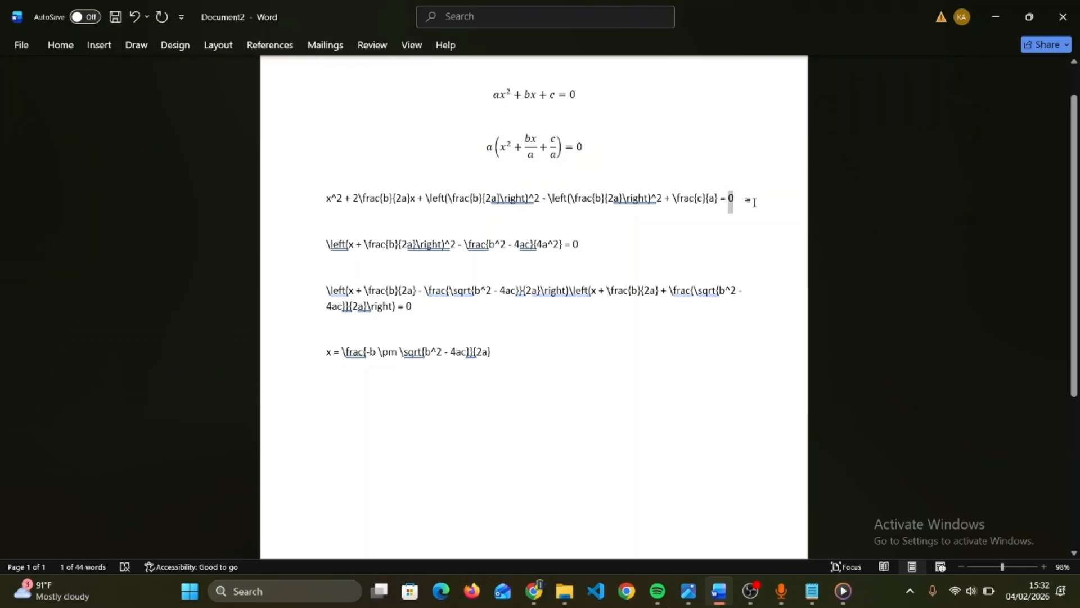
pyautogui.hotkey('shift', 'Left')
pyautogui.hotkey('shift', 'Left')
pyautogui.hotkey('shift', 'Left')
pyautogui.hotkey('shift', 'Left')
pyautogui.hotkey('shift', 'Left')
pyautogui.hotkey('shift', 'Left')
pyautogui.hotkey('shift', 'Left')
pyautogui.hotkey('shift', 'Left')
pyautogui.hotkey('shift', 'Left')
pyautogui.hotkey('shift', 'Left')
pyautogui.hotkey('shift', 'Left')
pyautogui.hotkey('shift', 'Left')
pyautogui.hotkey('shift', 'Left')
pyautogui.hotkey('shift', 'Left')
pyautogui.hotkey('shift', 'Left')
pyautogui.hotkey('shift', 'Left')
pyautogui.hotkey('shift', 'Left')
pyautogui.hotkey('shift', 'Left')
pyautogui.hotkey('shift', 'Left')
pyautogui.hotkey('shift', 'Left')
pyautogui.hotkey('shift', 'Left')
pyautogui.hotkey('shift', 'Left')
pyautogui.hotkey('shift', 'Left')
pyautogui.hotkey('shift', 'Left')
pyautogui.hotkey('shift', 'Left')
pyautogui.hotkey('shift', 'Left')
pyautogui.hotkey('shift', 'Left')
pyautogui.hotkey('shift', 'Left')
pyautogui.hotkey('shift', 'Left')
pyautogui.hotkey('shift', 'Left')
pyautogui.hotkey('shift', 'Left')
pyautogui.hotkey('shift', 'Left')
pyautogui.hotkey('shift', 'Left')
pyautogui.hotkey('shift', 'Left')
pyautogui.hotkey('shift', 'Left')
pyautogui.hotkey('shift', 'Left')
pyautogui.hotkey('shift', 'Left')
pyautogui.hotkey('shift', 'Left')
pyautogui.hotkey('shift', 'Left')
pyautogui.hotkey('shift', 'Left')
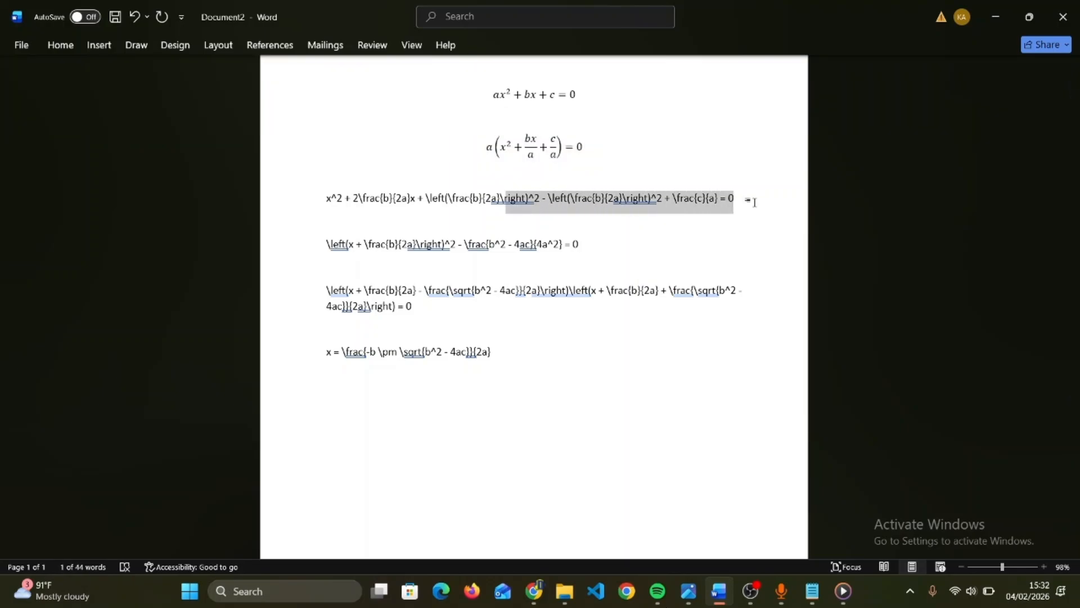
pyautogui.hotkey('shift', 'Left')
pyautogui.hotkey('shift', 'Left')
pyautogui.hotkey('shift', 'Left')
pyautogui.hotkey('shift', 'Left')
pyautogui.hotkey('shift', 'Left')
pyautogui.hotkey('shift', 'Left')
pyautogui.hotkey('shift', 'Left')
pyautogui.hotkey('shift', 'Left')
pyautogui.hotkey('shift', 'Left')
pyautogui.hotkey('shift', 'Left')
pyautogui.hotkey('shift', 'Left')
pyautogui.hotkey('shift', 'Left')
pyautogui.hotkey('shift', 'Left')
pyautogui.hotkey('shift', 'Left')
pyautogui.hotkey('shift', 'Left')
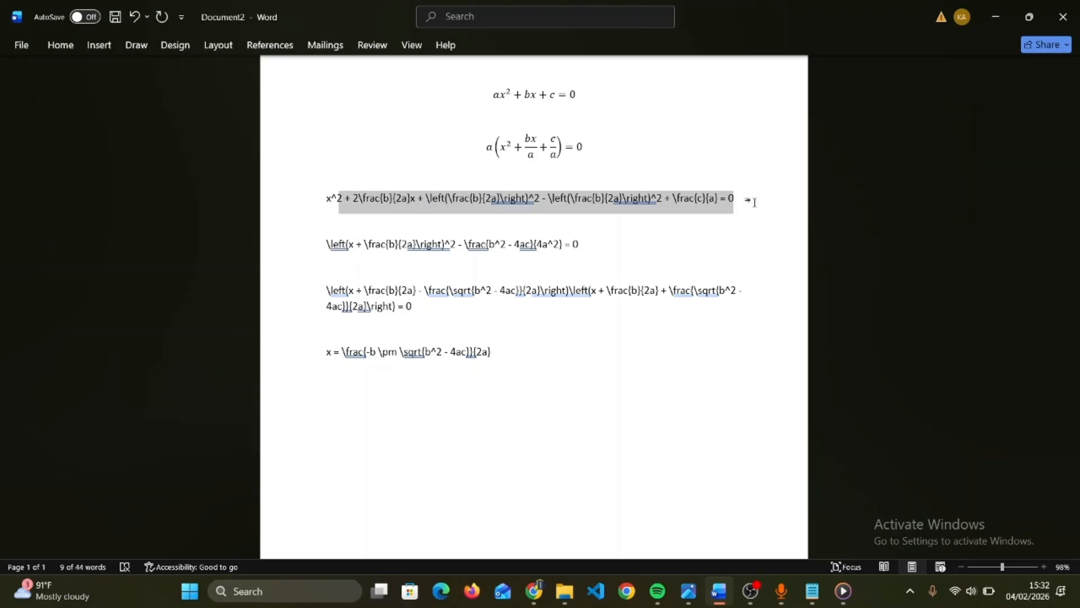
pyautogui.hotkey('alt', '=')
pyautogui.click(488, 45)
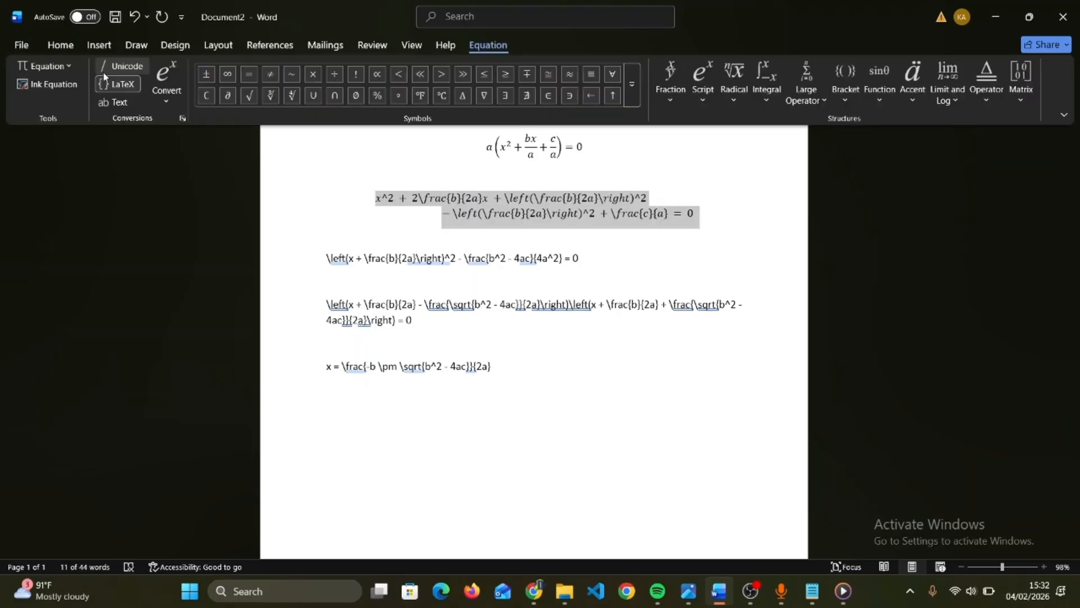
pyautogui.click(164, 84)
# Turn the fourth line, ending \frac{b^2 - 4ac}{4a^2} = 0, into an equation object and convert it to Professional form.
pyautogui.click(585, 257)
pyautogui.hotkey('shift', 'Left')
pyautogui.hotkey('shift', 'Left')
pyautogui.hotkey('shift', 'Left')
pyautogui.hotkey('shift', 'Left')
pyautogui.hotkey('shift', 'Left')
pyautogui.hotkey('shift', 'Left')
pyautogui.hotkey('shift', 'Left')
pyautogui.hotkey('shift', 'Left')
pyautogui.hotkey('shift', 'Left')
pyautogui.hotkey('shift', 'Left')
pyautogui.hotkey('shift', 'Left')
pyautogui.hotkey('shift', 'Left')
pyautogui.hotkey('shift', 'Left')
pyautogui.hotkey('shift', 'Left')
pyautogui.hotkey('shift', 'Left')
pyautogui.hotkey('shift', 'Left')
pyautogui.hotkey('shift', 'Left')
pyautogui.hotkey('shift', 'Left')
pyautogui.hotkey('shift', 'Left')
pyautogui.hotkey('shift', 'Left')
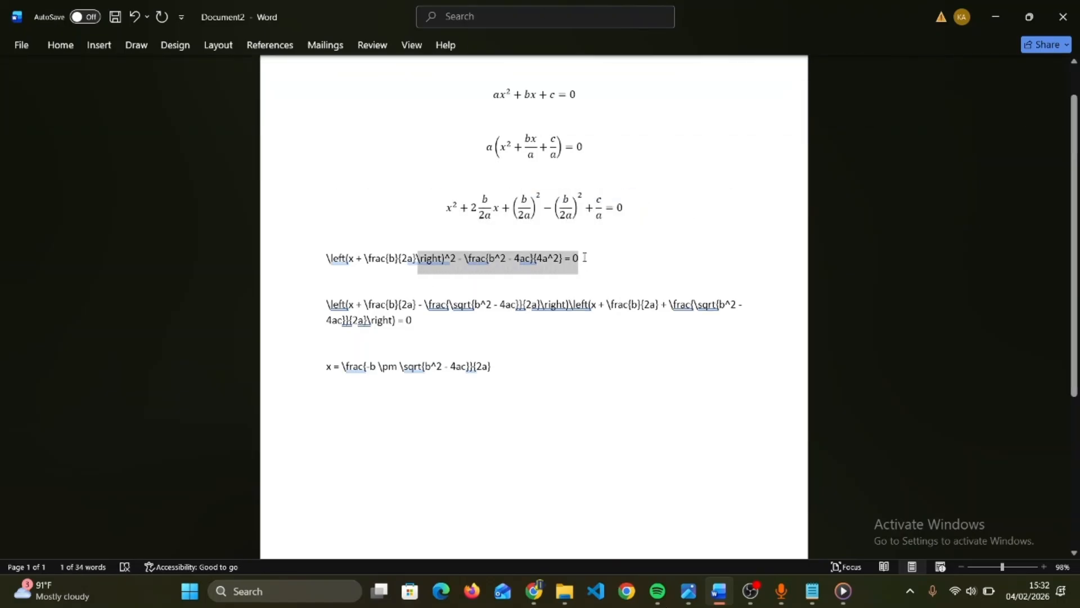
pyautogui.hotkey('alt', '=')
pyautogui.click(488, 45)
pyautogui.click(164, 85)
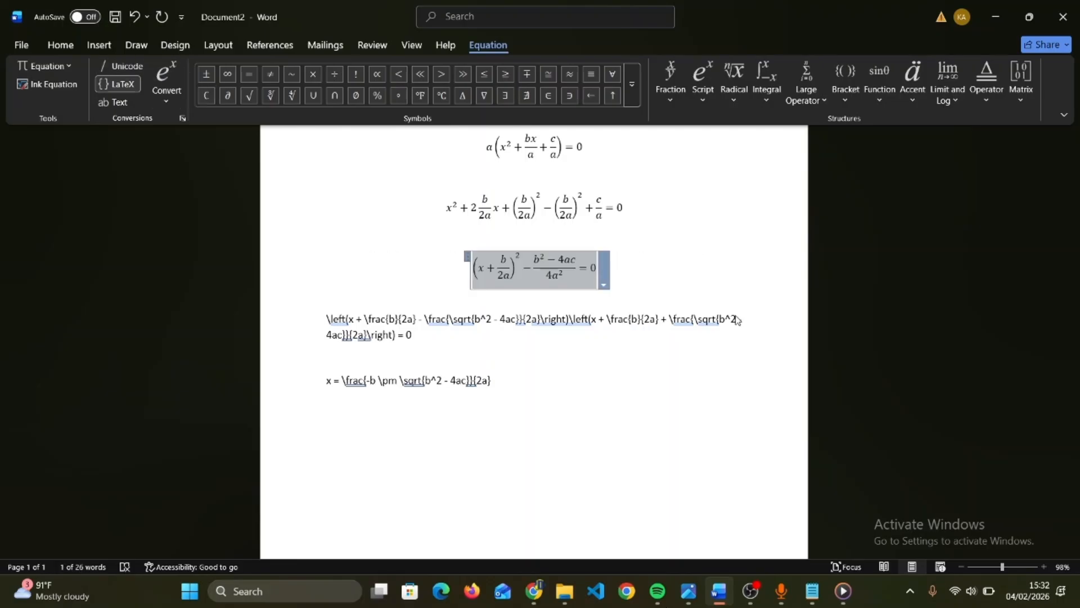
# Turn the whole fifth line, the product of two \left(x + \frac{b}{2a} factors, into an equation object and convert it to Professional form.
pyautogui.click(488, 340)
pyautogui.tripleClick(488, 346)
pyautogui.hotkey('alt', '=')
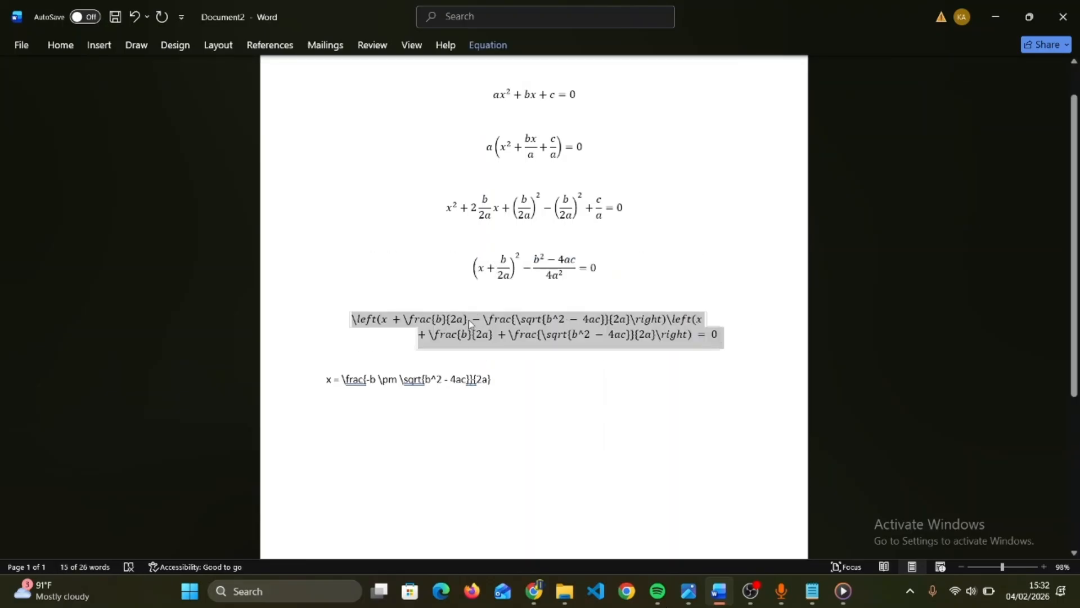
pyautogui.click(479, 45)
pyautogui.click(165, 82)
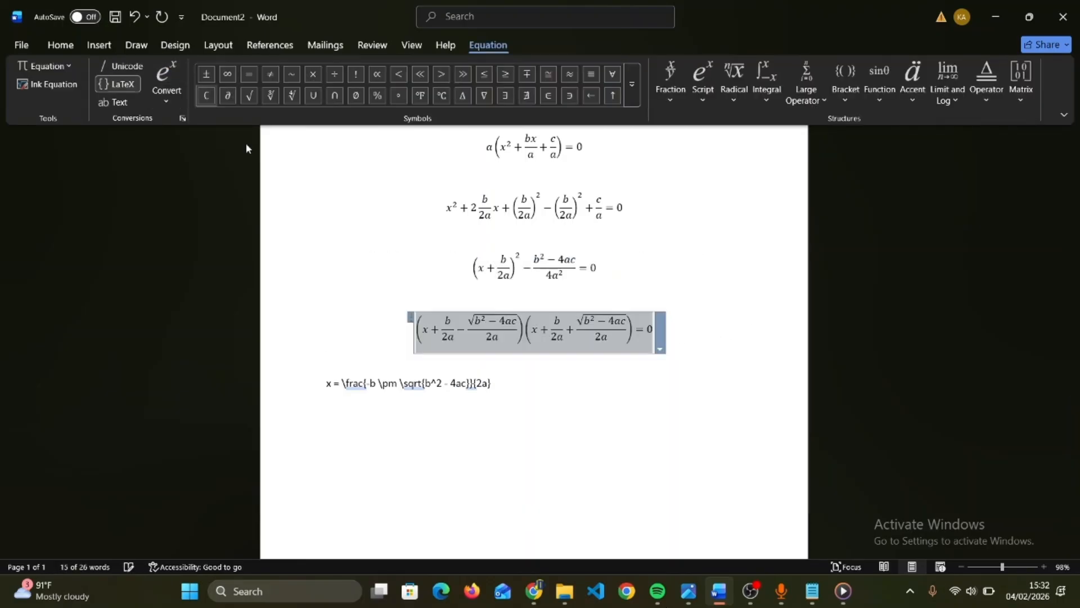
# Turn the whole last line, x = \frac{-b \pm \sqrt{b^2 - 4ac}}{2a}, into an equation object and convert it to Professional form.
pyautogui.click(501, 384)
pyautogui.hotkey('shift', 'Left')
pyautogui.hotkey('shift', 'Left')
pyautogui.hotkey('shift', 'Left')
pyautogui.hotkey('shift', 'Left')
pyautogui.hotkey('shift', 'Left')
pyautogui.hotkey('shift', 'Left')
pyautogui.hotkey('shift', 'Left')
pyautogui.hotkey('shift', 'Left')
pyautogui.hotkey('shift', 'Left')
pyautogui.hotkey('shift', 'Left')
pyautogui.hotkey('shift', 'Left')
pyautogui.hotkey('shift', 'Left')
pyautogui.hotkey('shift', 'Left')
pyautogui.hotkey('shift', 'Left')
pyautogui.hotkey('shift', 'Left')
pyautogui.hotkey('shift', 'Left')
pyautogui.hotkey('shift', 'Left')
pyautogui.hotkey('shift', 'Left')
pyautogui.hotkey('shift', 'Left')
pyautogui.hotkey('shift', 'Left')
pyautogui.hotkey('shift', 'Left')
pyautogui.hotkey('shift', 'Left')
pyautogui.hotkey('shift', 'Left')
pyautogui.hotkey('shift', 'Left')
pyautogui.hotkey('shift', 'Left')
pyautogui.hotkey('shift', 'Left')
pyautogui.hotkey('shift', 'Left')
pyautogui.hotkey('shift', 'Left')
pyautogui.hotkey('shift', 'Left')
pyautogui.hotkey('shift', 'Left')
pyautogui.hotkey('shift', 'Left')
pyautogui.hotkey('shift', 'Left')
pyautogui.hotkey('shift', 'Left')
pyautogui.hotkey('shift', 'Left')
pyautogui.hotkey('shift', 'Left')
pyautogui.hotkey('shift', 'Left')
pyautogui.hotkey('shift', 'Left')
pyautogui.hotkey('shift', 'Left')
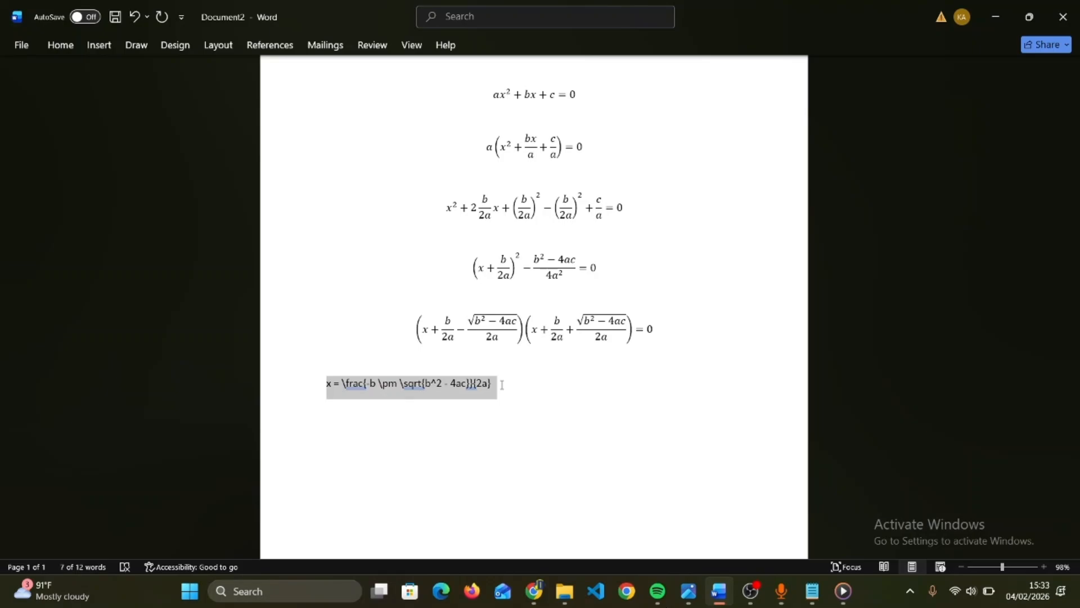
pyautogui.hotkey('alt', '=')
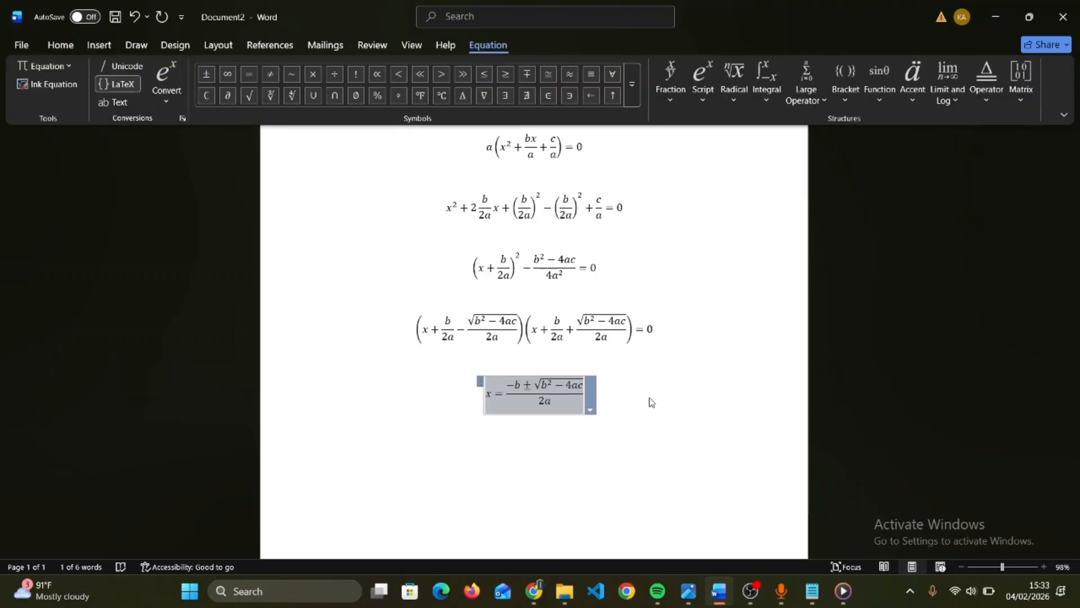
pyautogui.click(650, 398)
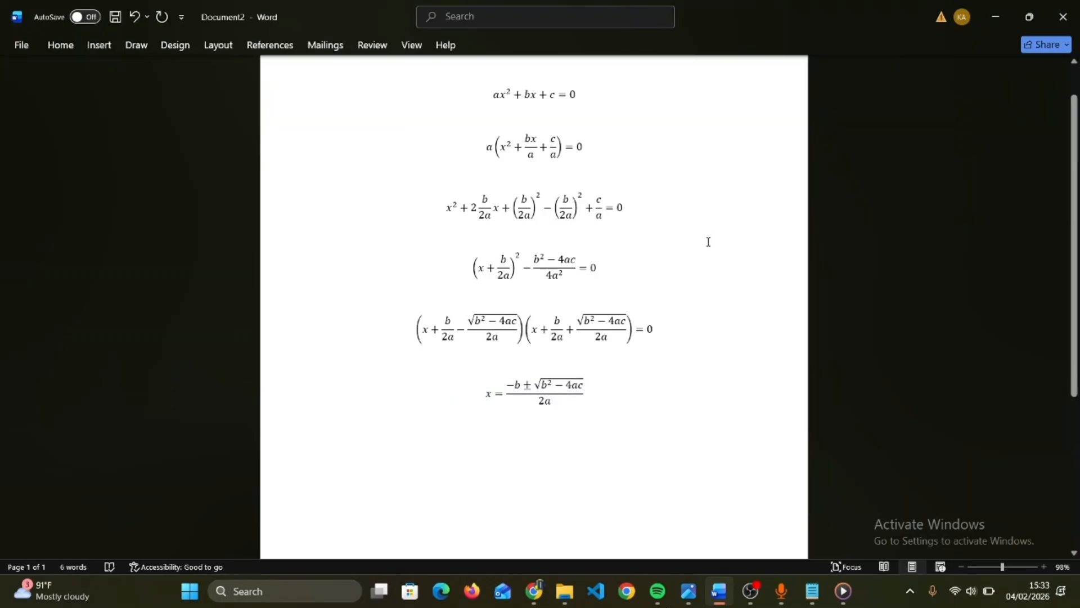
# Switch to the handwritten equations image in Photos and arrange it side by side with the Word document, image on the left half.
pyautogui.scroll(1, 709, 242)
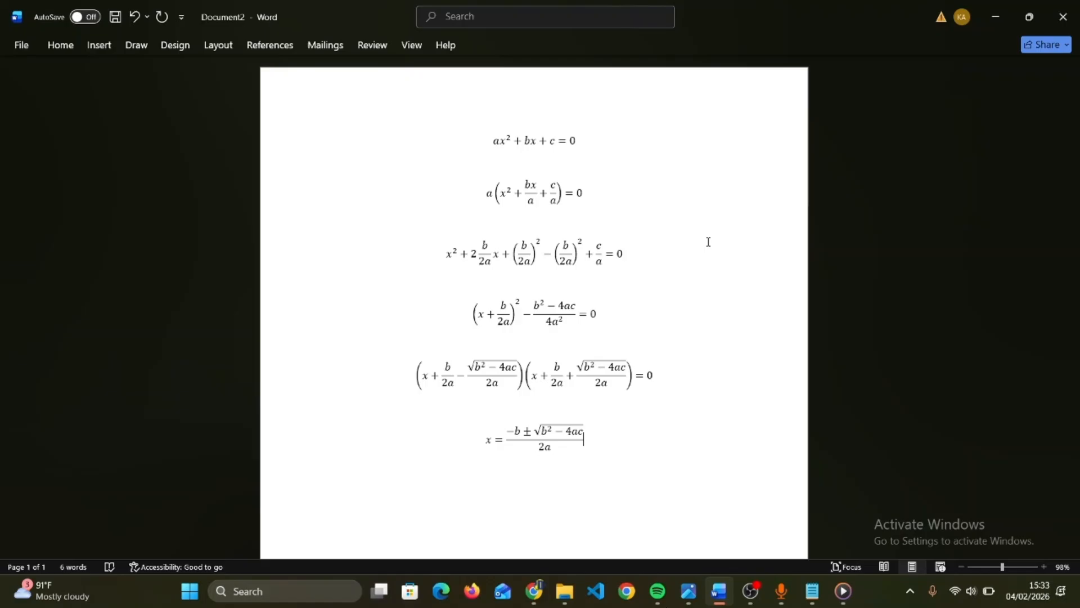
pyautogui.click(686, 601)
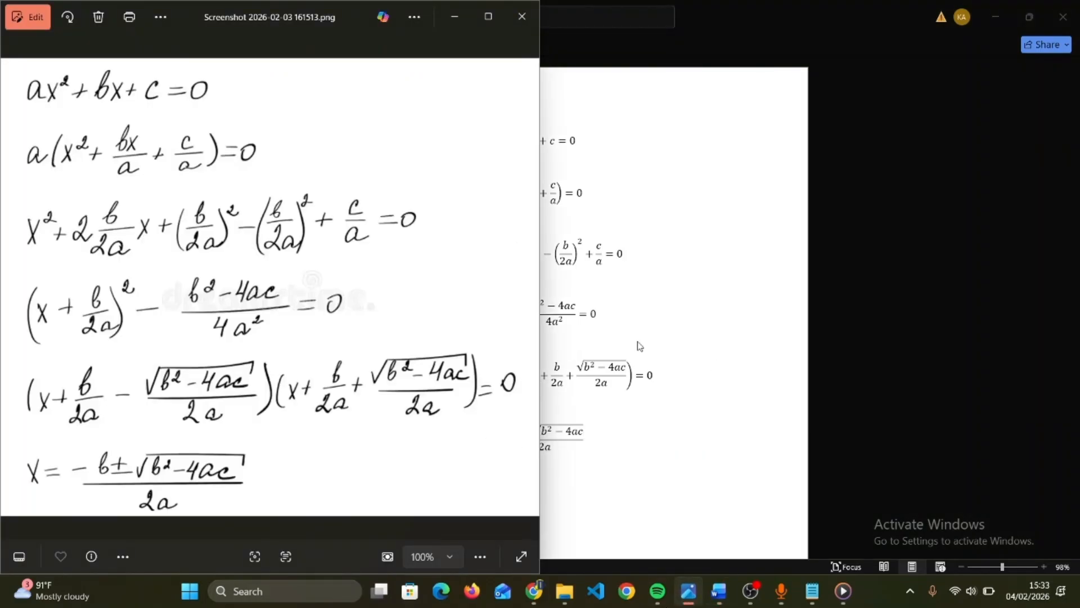
pyautogui.press('super+Right')
pyautogui.press('super+Left')
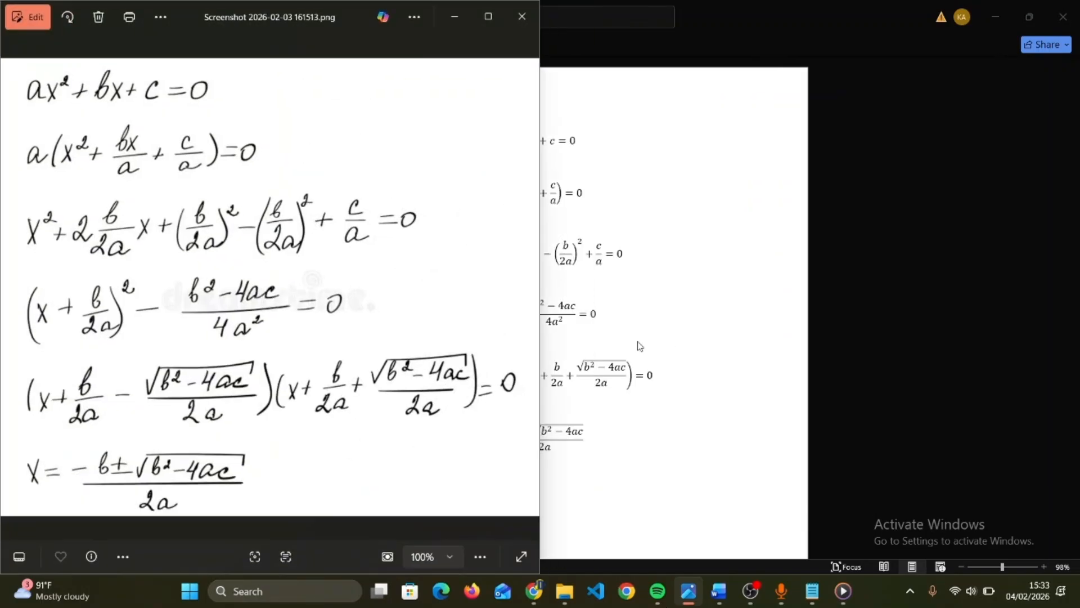
pyautogui.click(652, 173)
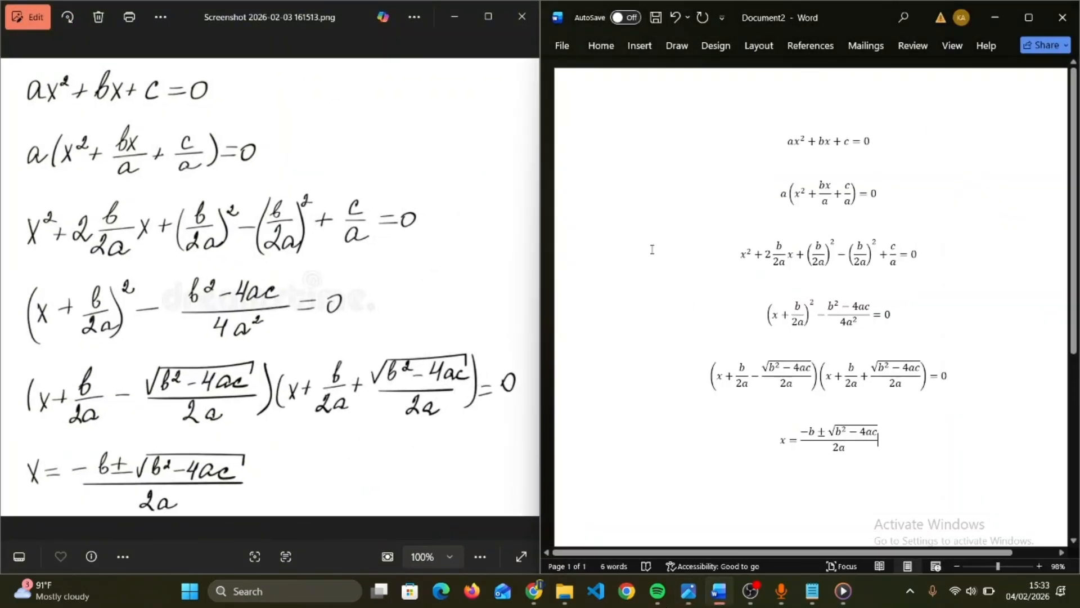
# Compare the Word equations with the handwritten originals, from ax² + bx + c = 0 down to the quadratic formula.
pyautogui.scroll(2, 811, 307)
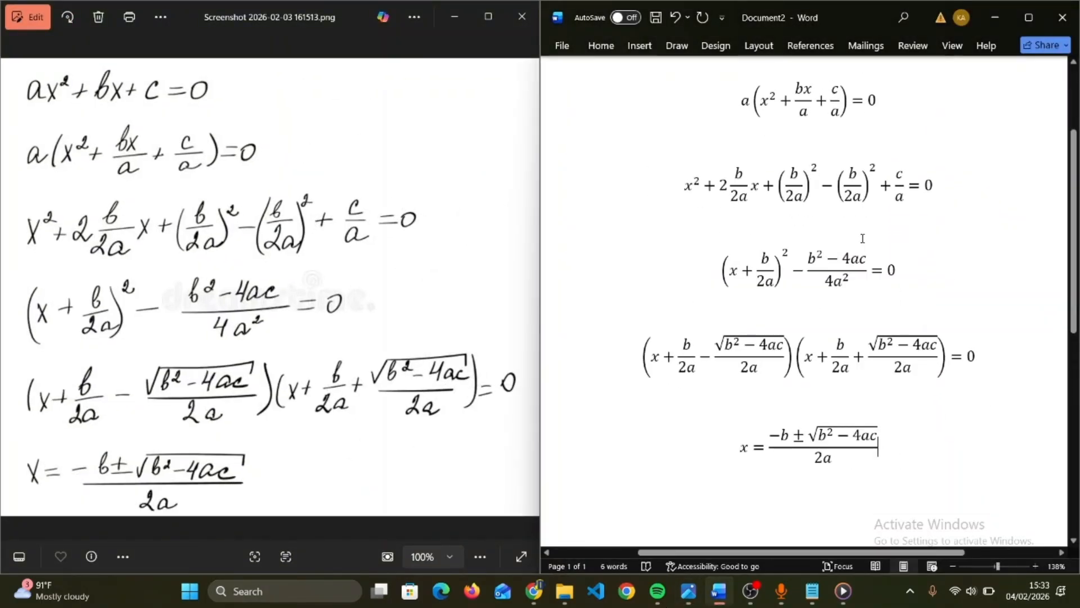
pyautogui.scroll(3, 811, 307)
pyautogui.scroll(-1, 863, 239)
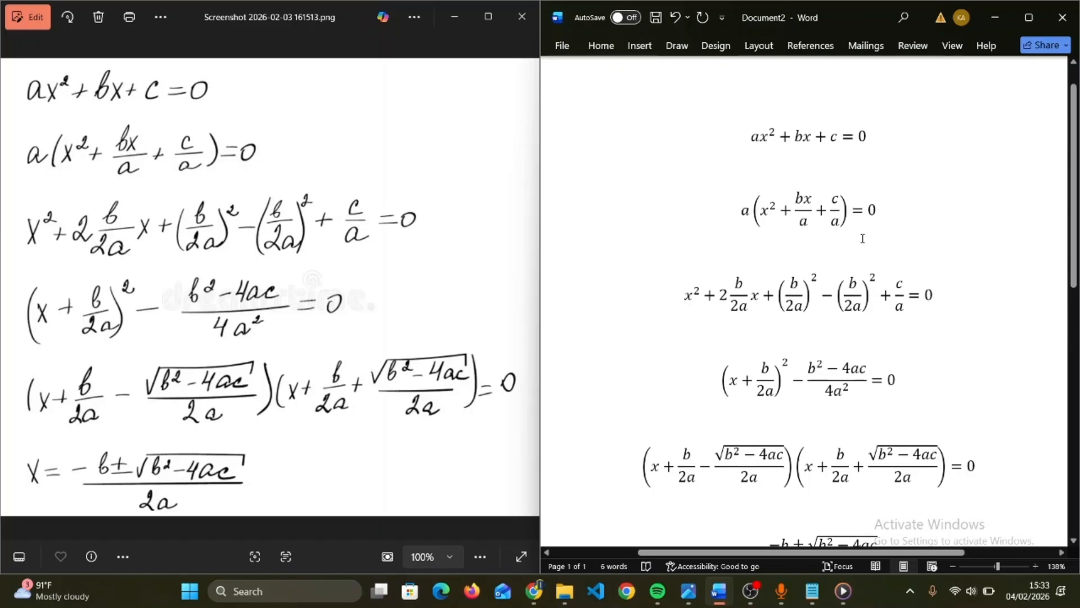
pyautogui.scroll(-4, 862, 239)
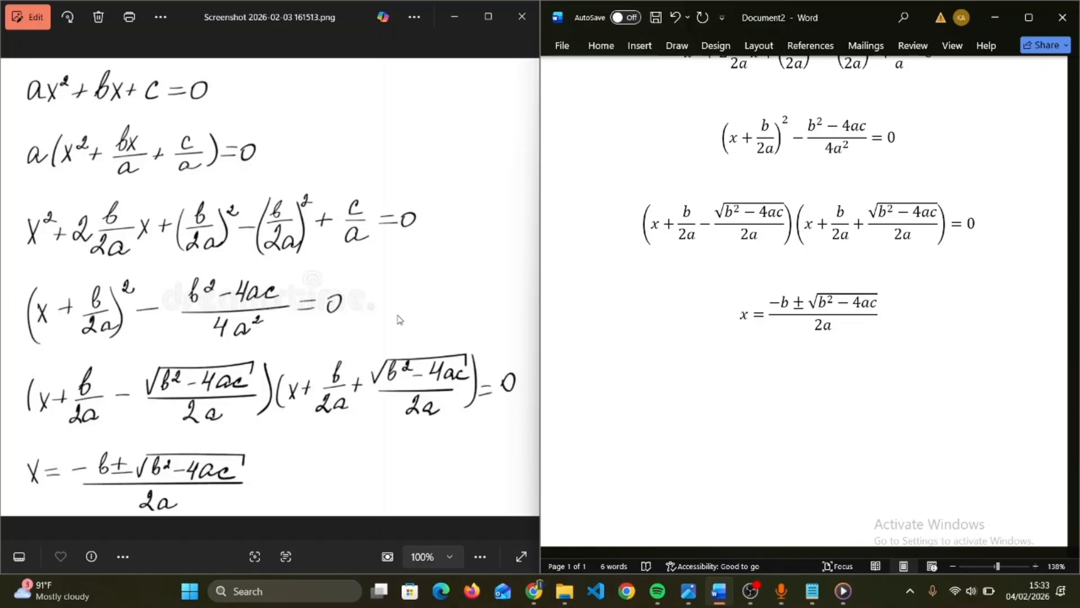
pyautogui.scroll(5, 752, 289)
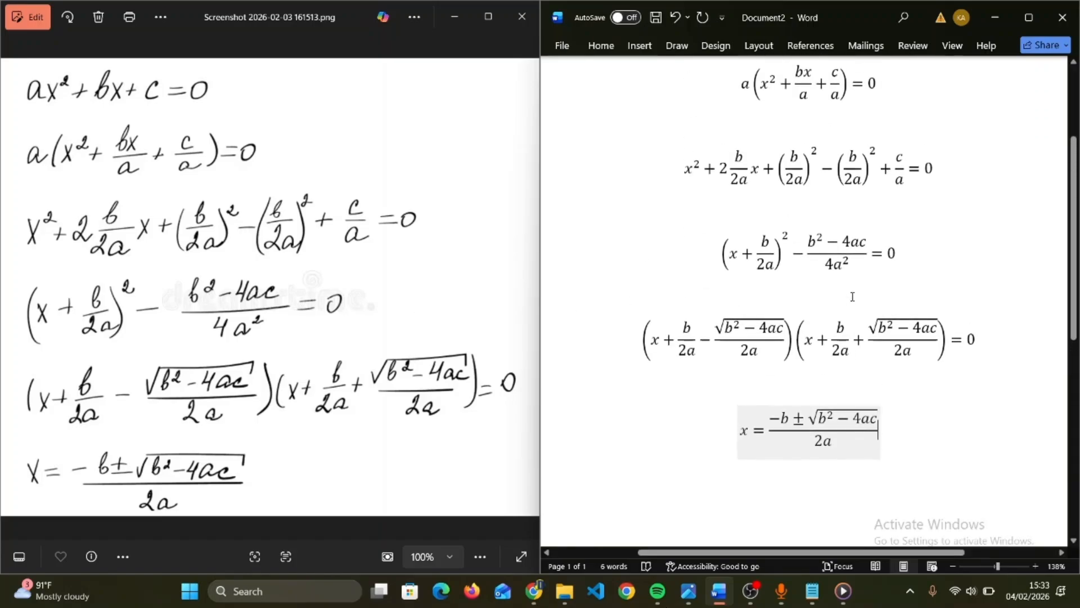
pyautogui.scroll(-1, 852, 297)
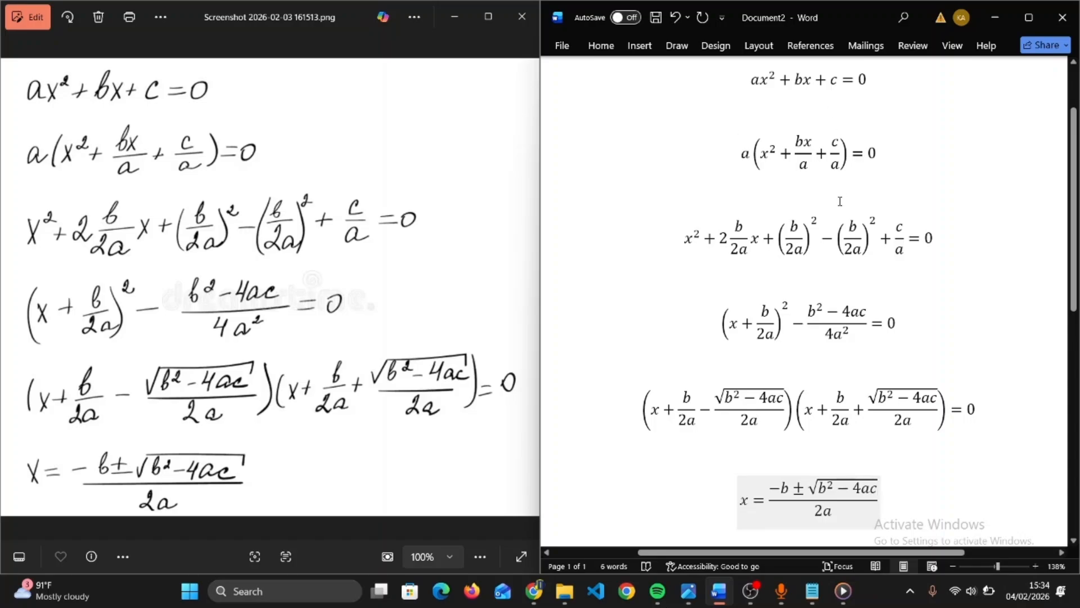
pyautogui.hscroll(-3, 839, 202)
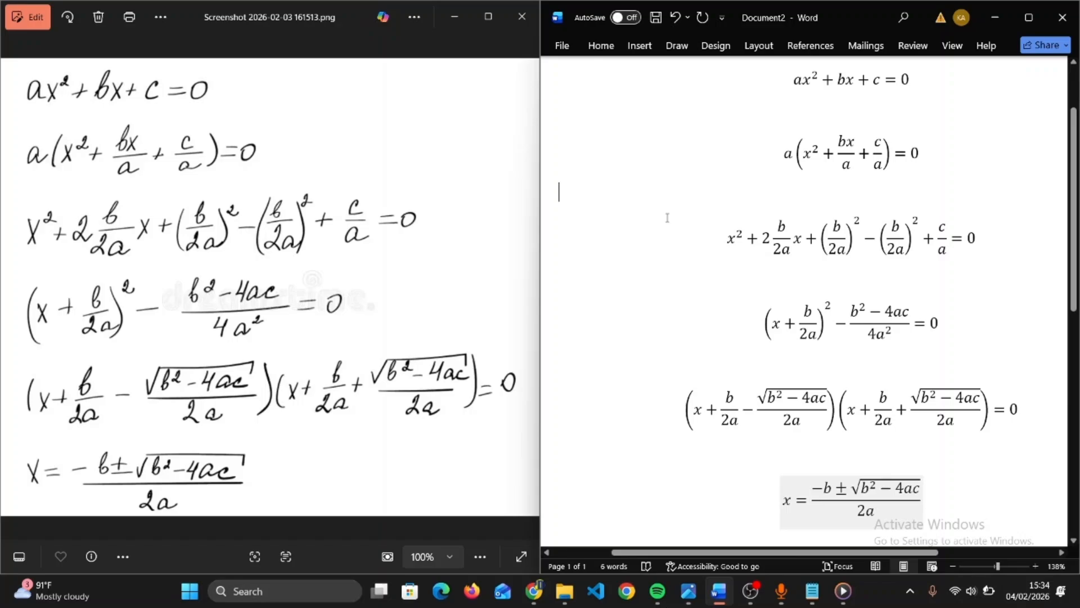